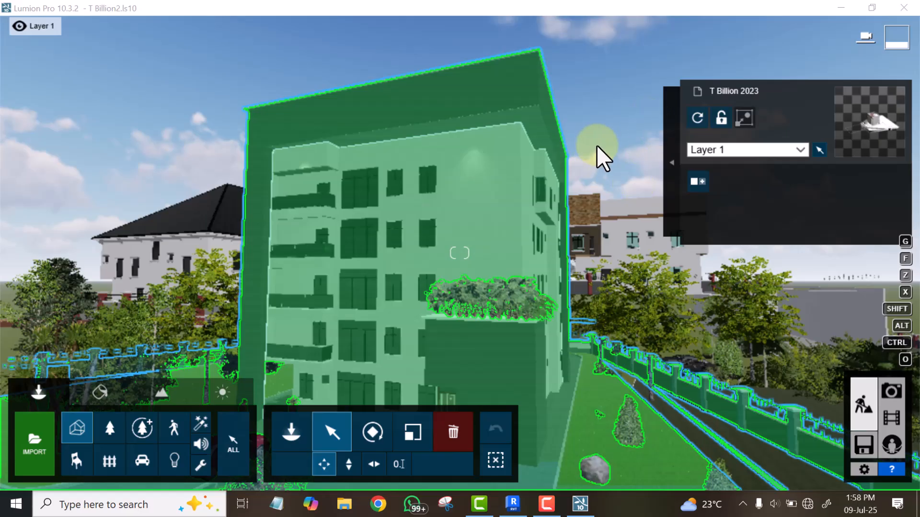
pyautogui.click(623, 142)
pyautogui.moveTo(626, 146); pyautogui.dragTo(625, 173, button='right')
pyautogui.press('s')
pyautogui.press('w')
pyautogui.press('s')
pyautogui.click(559, 235)
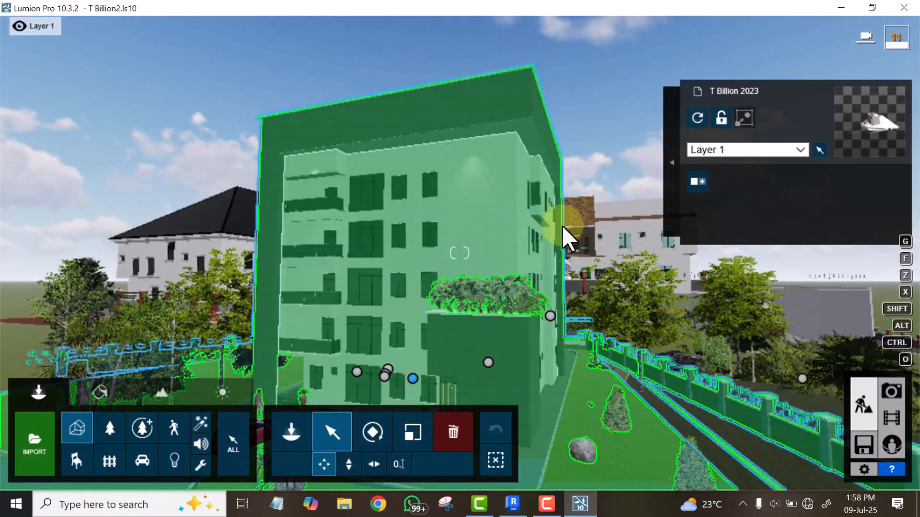
pyautogui.keyDown('ctrl'); pyautogui.click(571, 211); pyautogui.keyUp('ctrl')
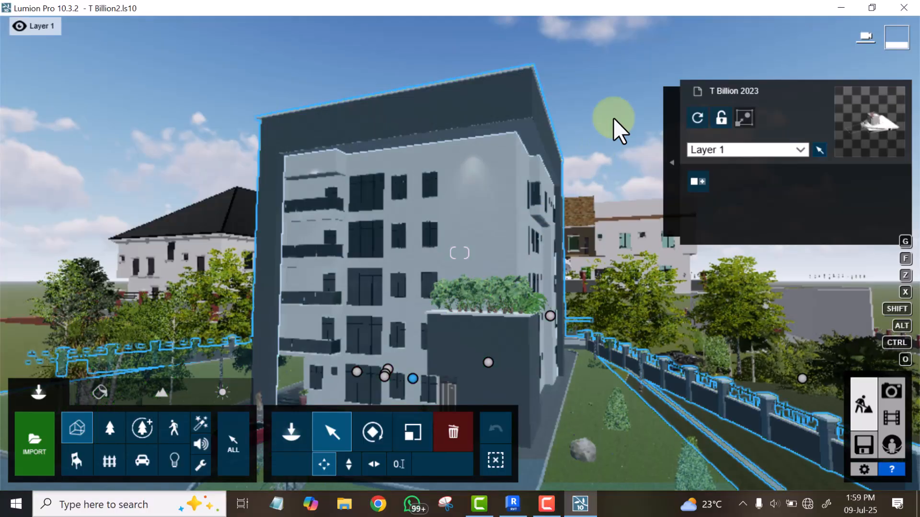
pyautogui.click(607, 143)
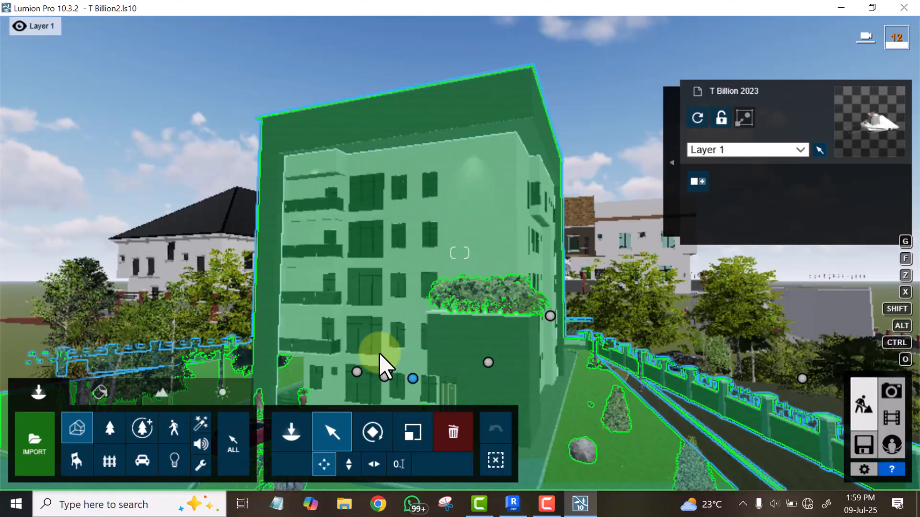
# Step: Open the light Paint 5 wall material for editing and slightly reduce its gloss and reflectivity
pyautogui.click(96, 393)
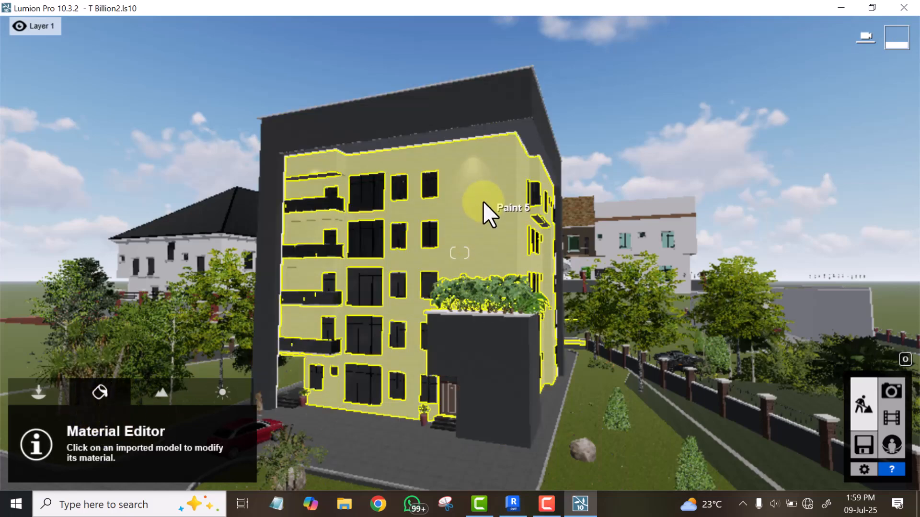
pyautogui.click(454, 196)
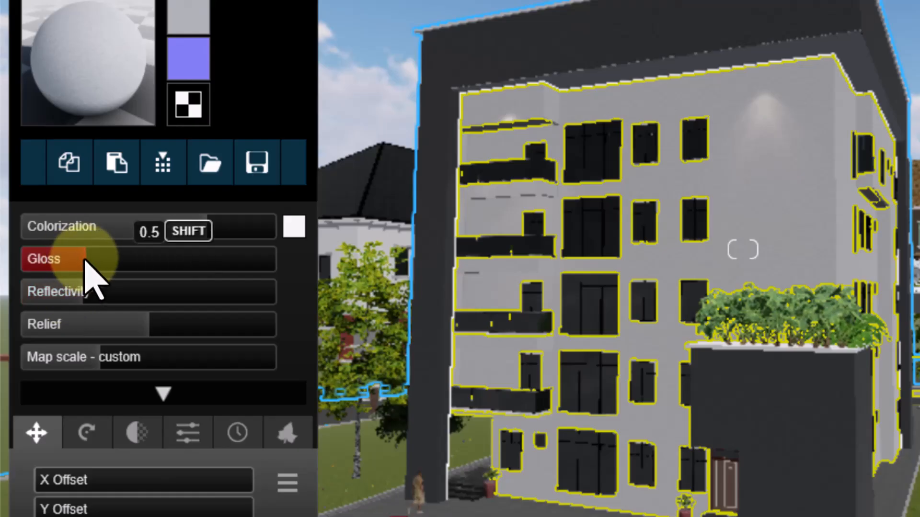
pyautogui.moveTo(85, 259)
pyautogui.mouseDown()
pyautogui.moveTo(16, 263)
pyautogui.moveTo(85, 269)
pyautogui.moveTo(23, 272)
pyautogui.moveTo(77, 265)
pyautogui.mouseUp()
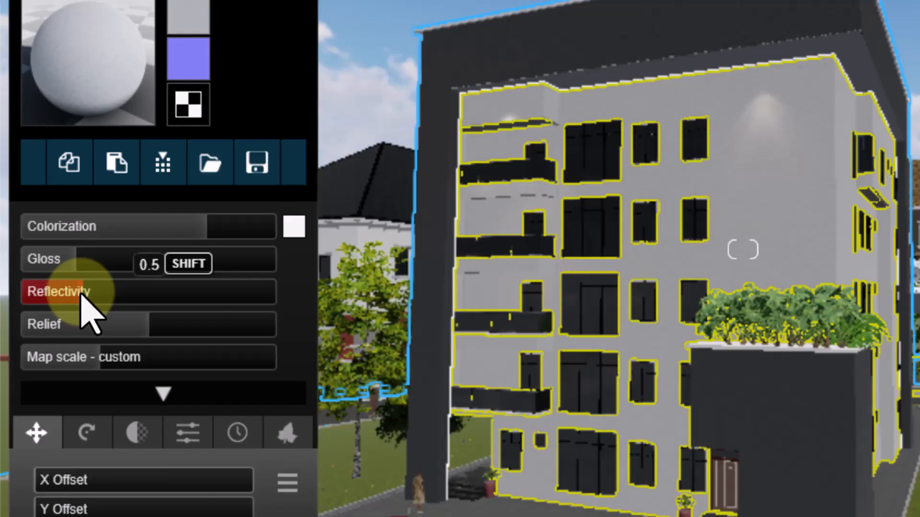
pyautogui.moveTo(80, 293)
pyautogui.mouseDown()
pyautogui.moveTo(16, 294)
pyautogui.moveTo(80, 294)
pyautogui.mouseUp()
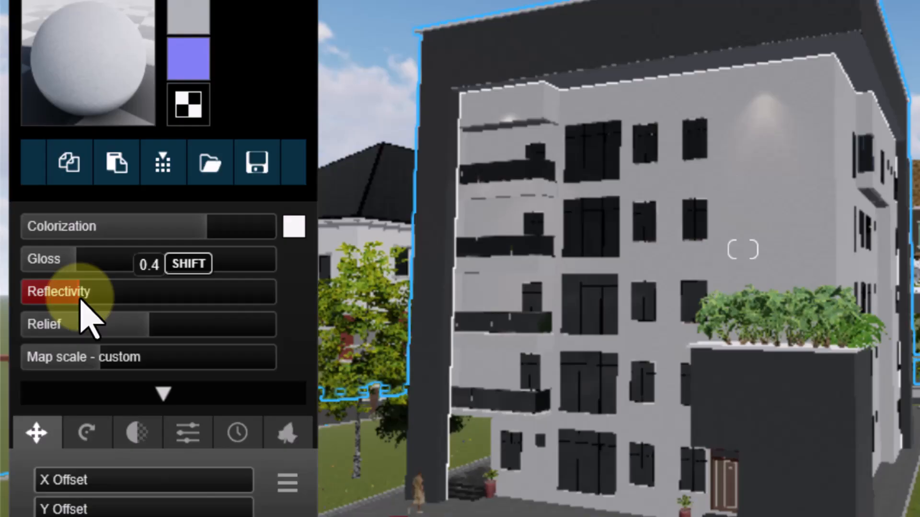
pyautogui.moveTo(80, 299); pyautogui.dragTo(82, 298)
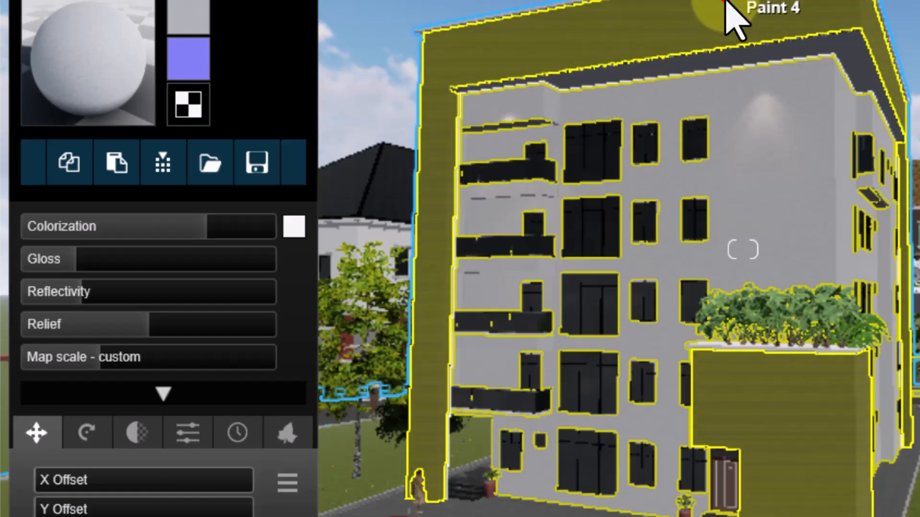
# Step: On the dark Paint 4 wall material, keep the stone-textured weathering style and set the edges to about 0.2
pyautogui.click(725, 3)
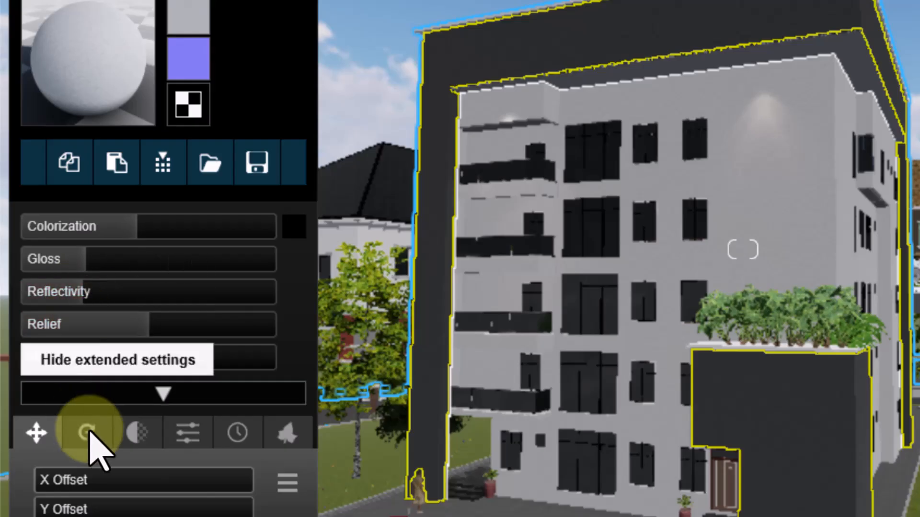
pyautogui.click(237, 428)
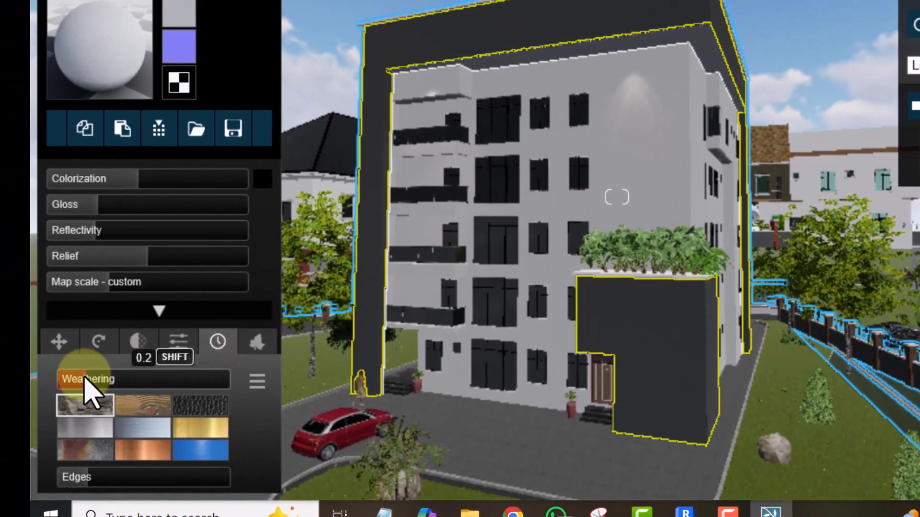
pyautogui.keyDown('shift'); pyautogui.click(76, 411); pyautogui.keyUp('shift')
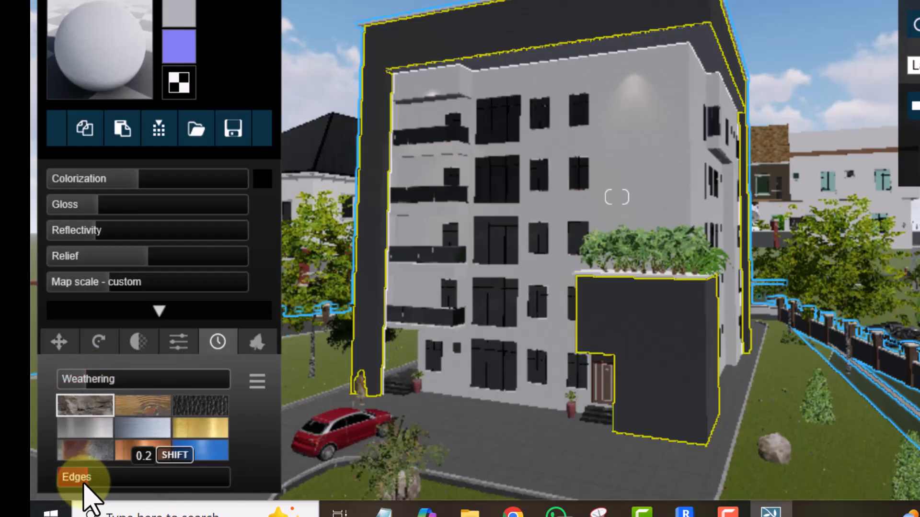
pyautogui.moveTo(88, 482)
pyautogui.mouseDown()
pyautogui.moveTo(232, 484)
pyautogui.moveTo(87, 480)
pyautogui.moveTo(46, 468)
pyautogui.moveTo(90, 479)
pyautogui.mouseUp()
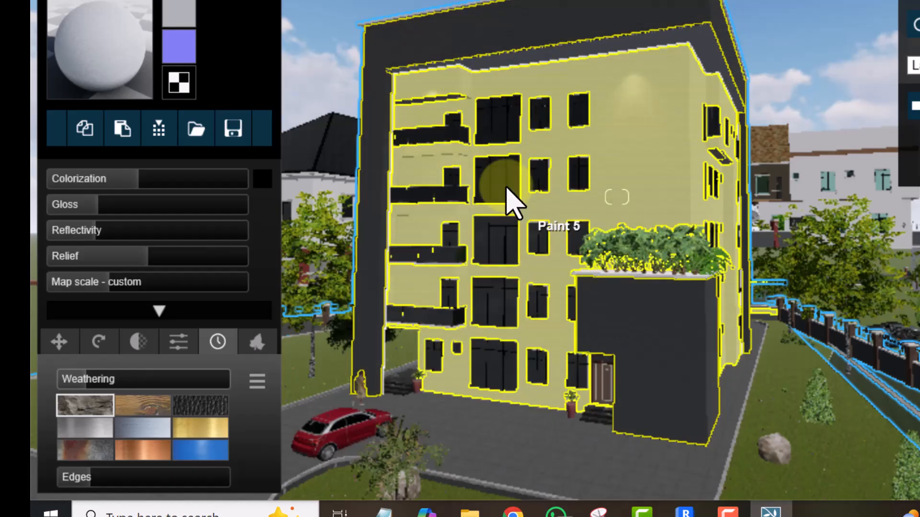
# Step: Open the window glass material and set its reflectivity close to the maximum
pyautogui.scroll(5, 500, 181)
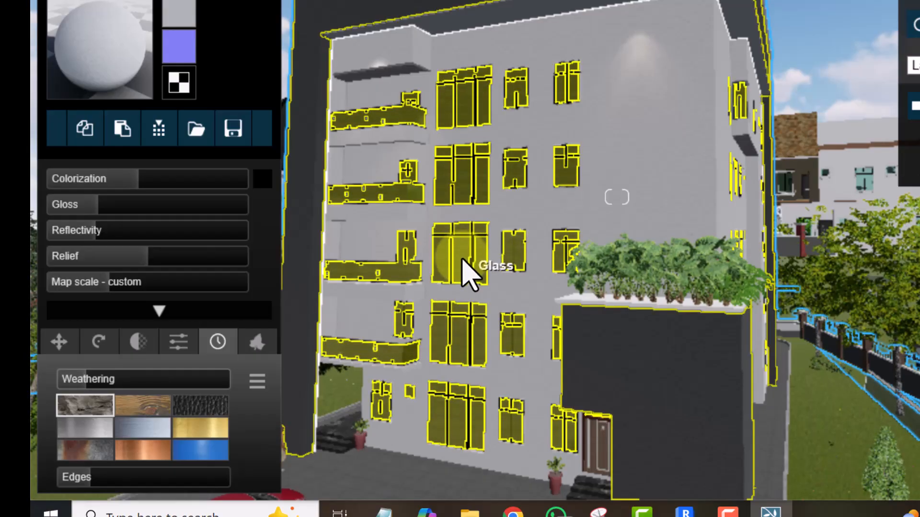
pyautogui.click(464, 269)
pyautogui.click(252, 291)
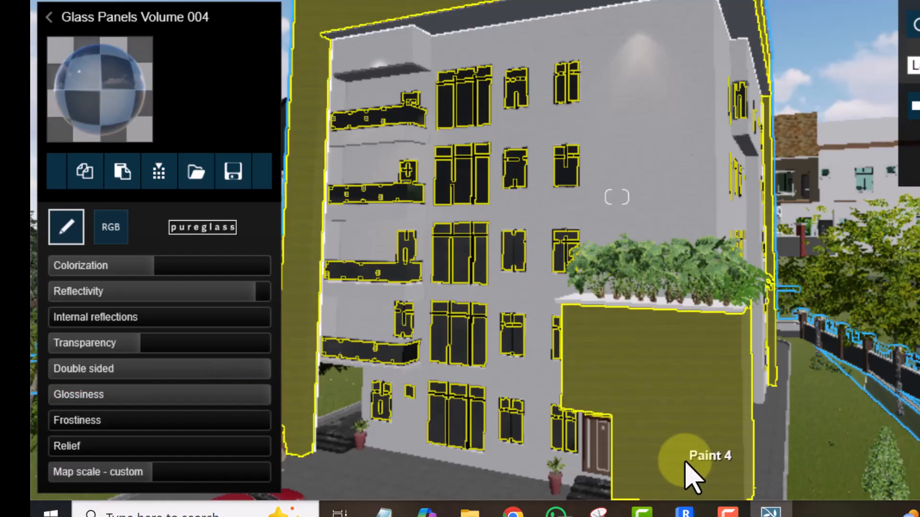
# Step: Edit the entrance door's Door - Panel material, adjusting its light wood weathering and slightly raising its edges
pyautogui.scroll(-2, 681, 349)
pyautogui.scroll(4, 575, 466)
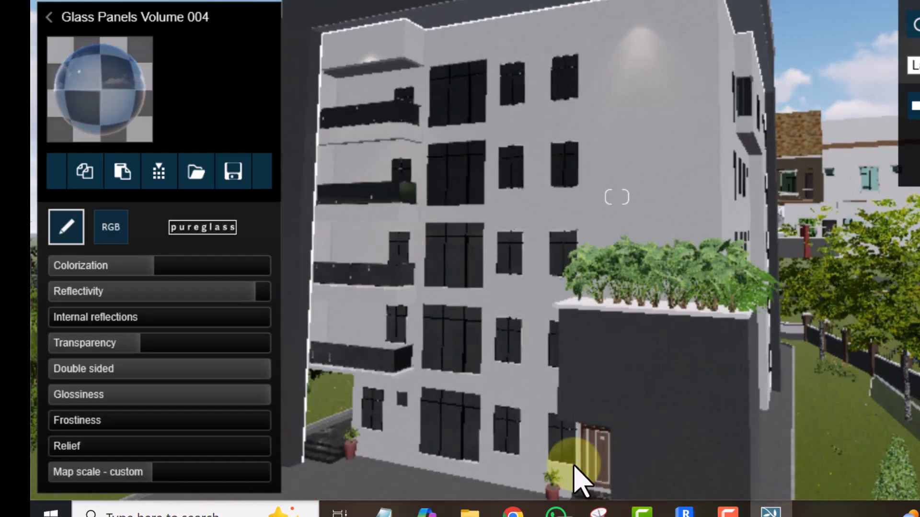
pyautogui.scroll(2, 586, 465)
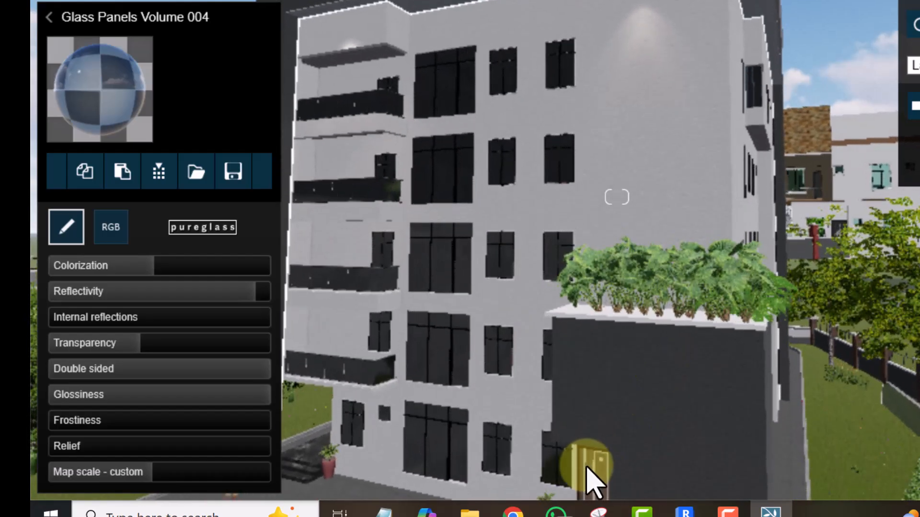
pyautogui.scroll(4, 593, 483)
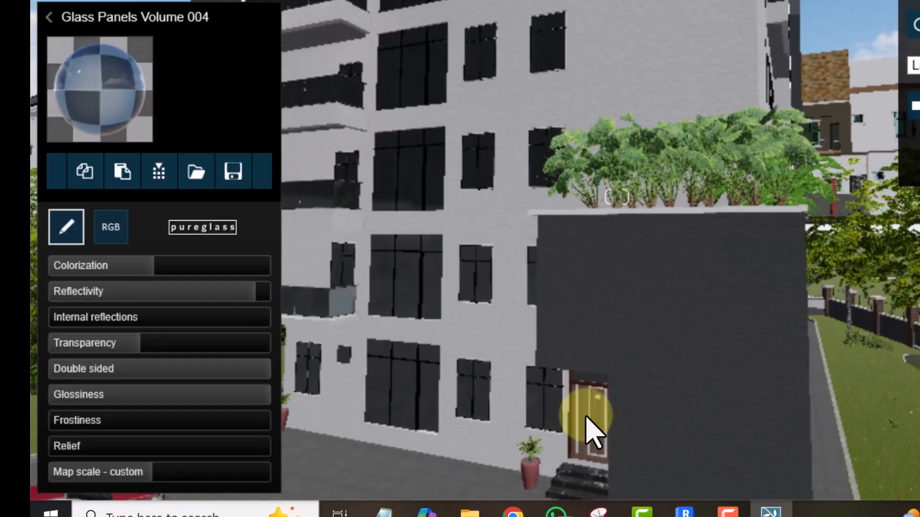
pyautogui.scroll(4, 594, 433)
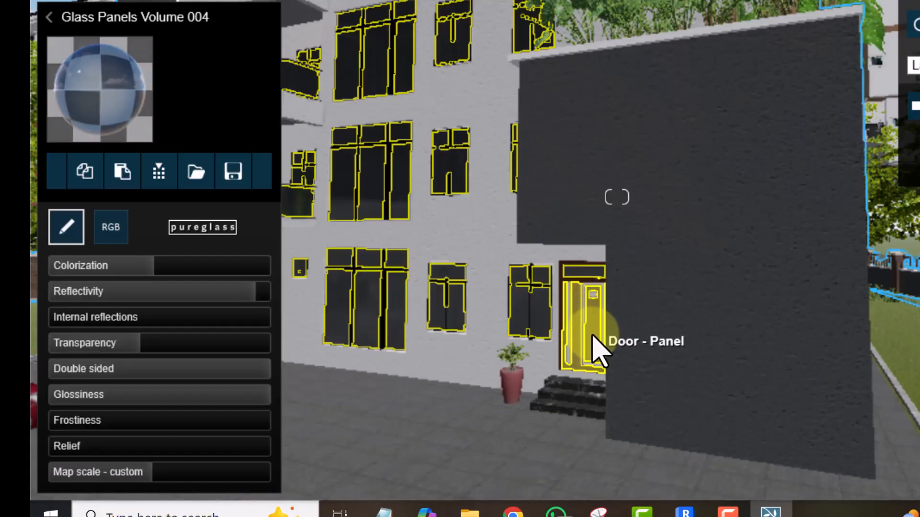
pyautogui.click(593, 337)
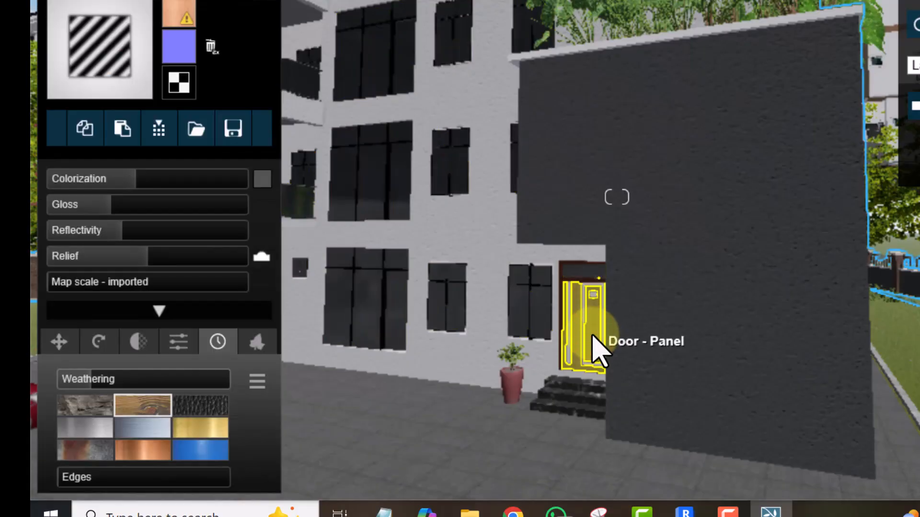
pyautogui.click(595, 337)
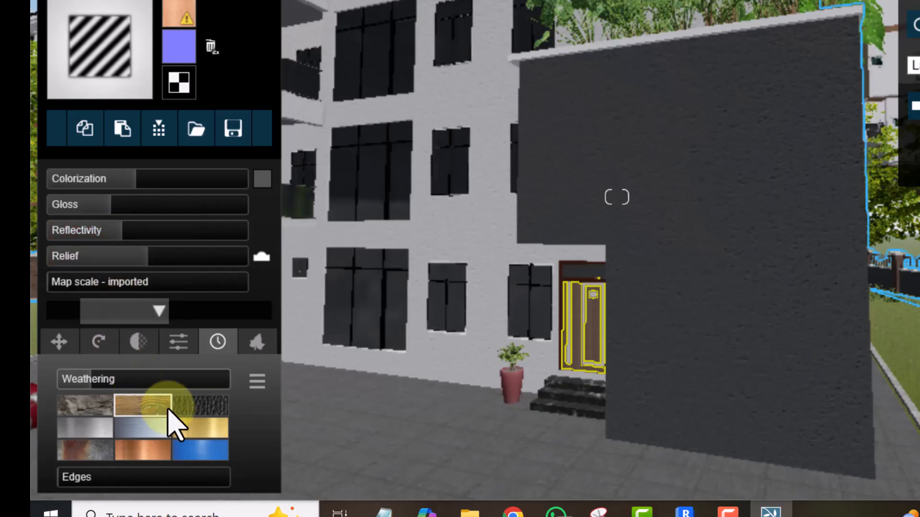
pyautogui.click(92, 379)
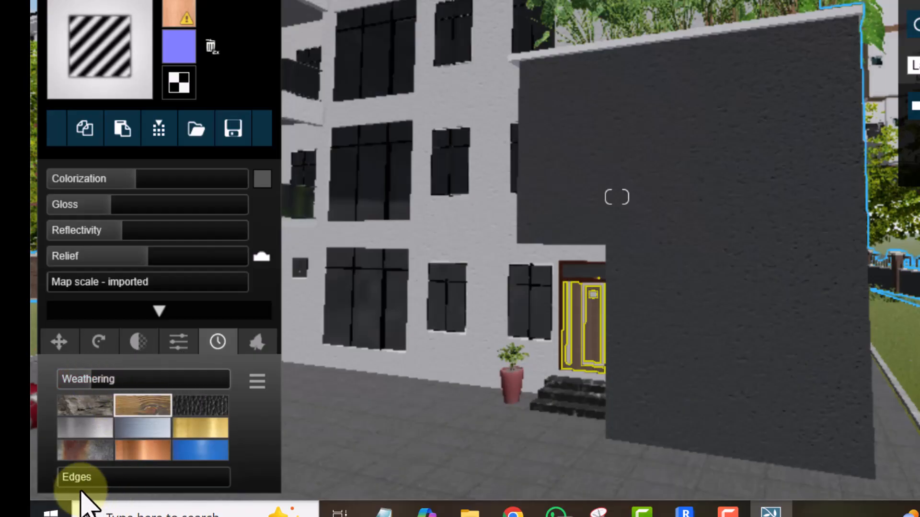
pyautogui.click(65, 479)
pyautogui.moveTo(64, 482); pyautogui.dragTo(82, 485)
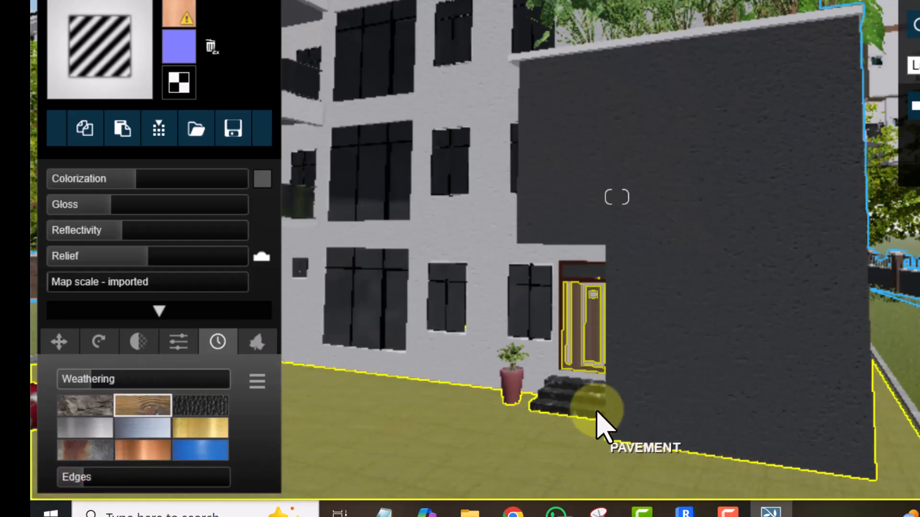
# Step: Open the black marble material of the entrance steps and review its gloss, reflectivity, weathering and edges settings
pyautogui.click(572, 399)
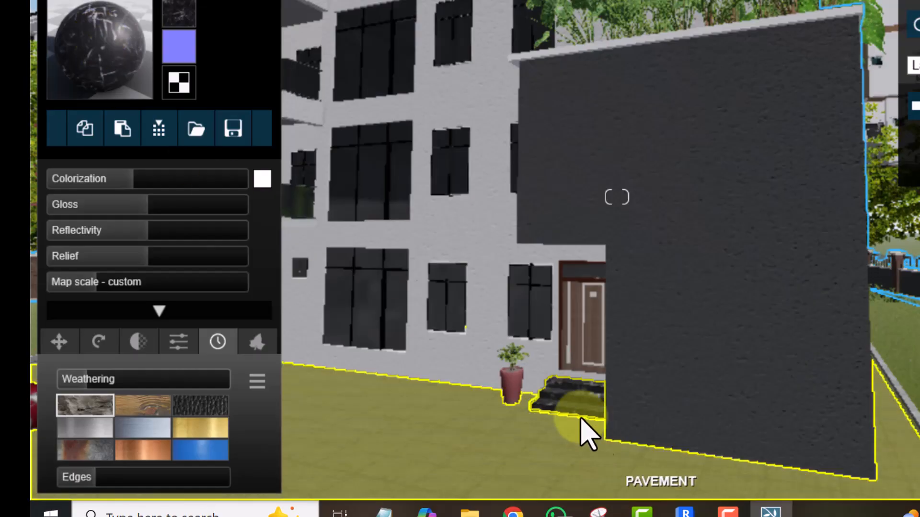
pyautogui.click(573, 401)
pyautogui.moveTo(90, 198)
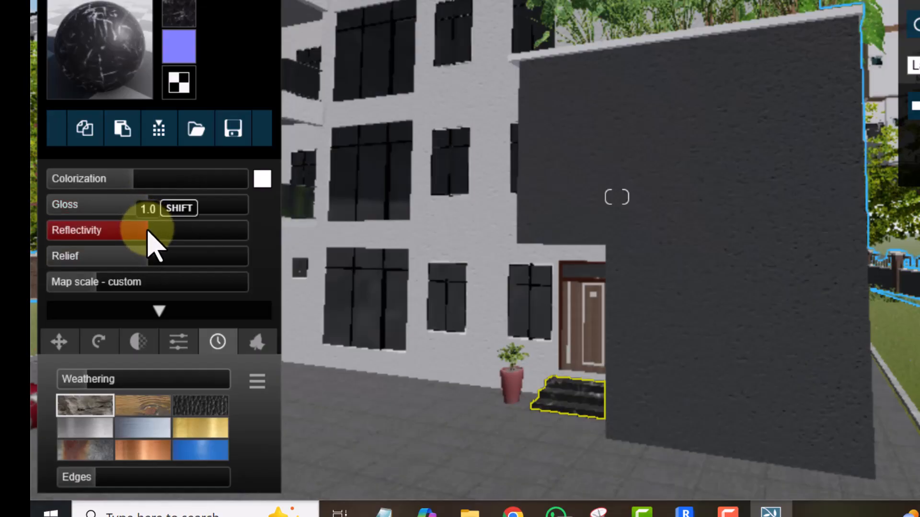
pyautogui.moveTo(88, 377)
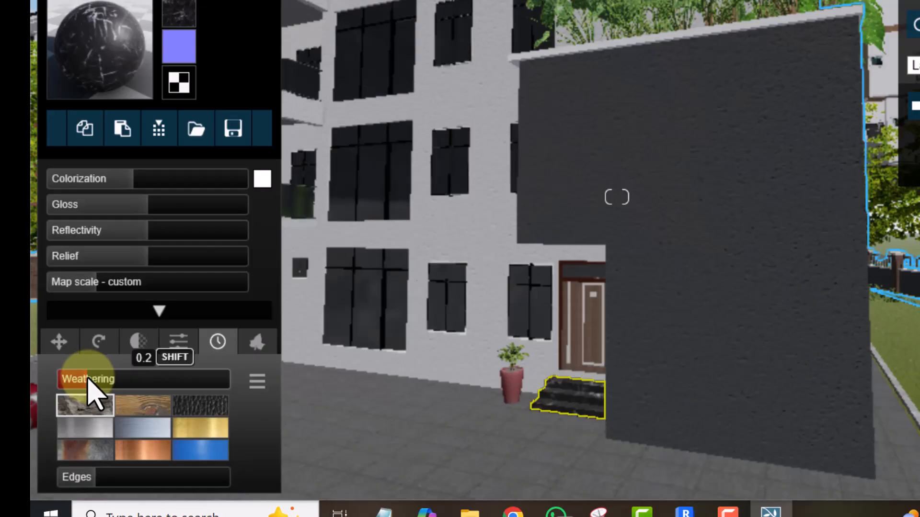
pyautogui.moveTo(79, 477)
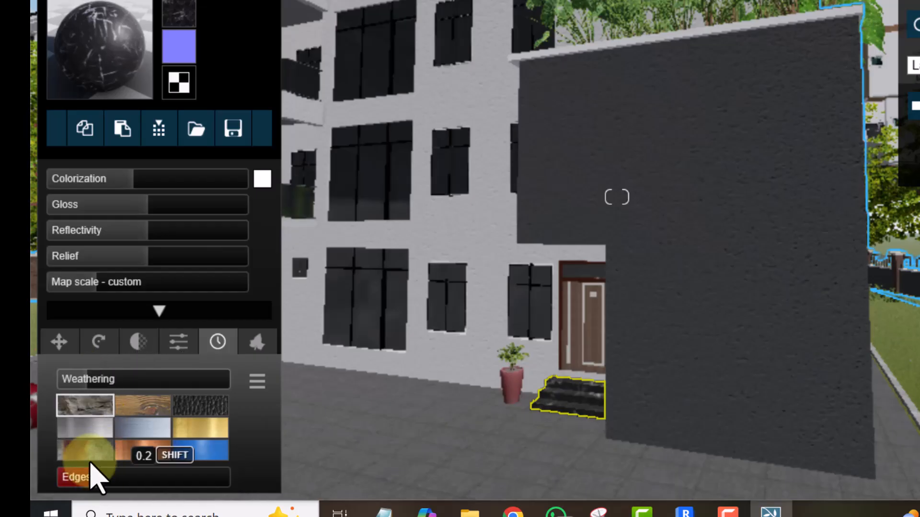
pyautogui.click(125, 409)
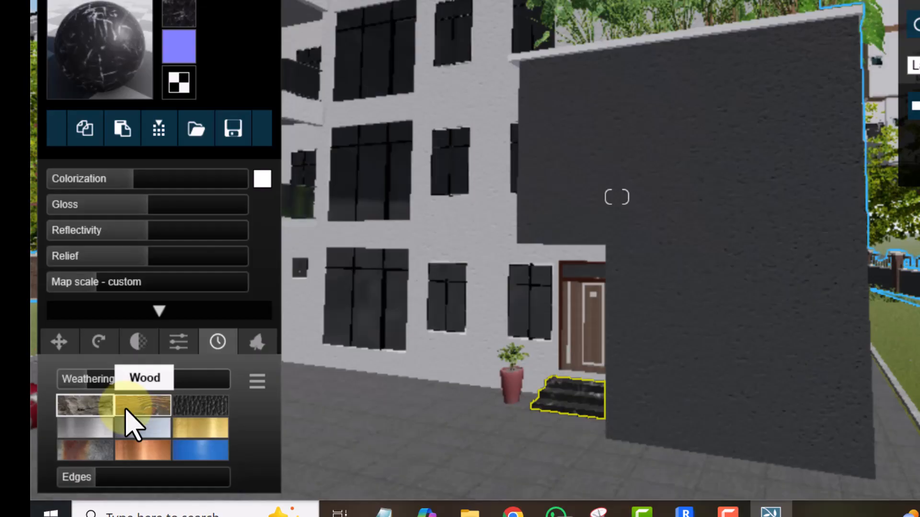
# Step: Try a weathering of 1.0 on the marble entrance steps and inspect the effect up close
pyautogui.click(85, 381)
pyautogui.moveTo(86, 381); pyautogui.dragTo(226, 385)
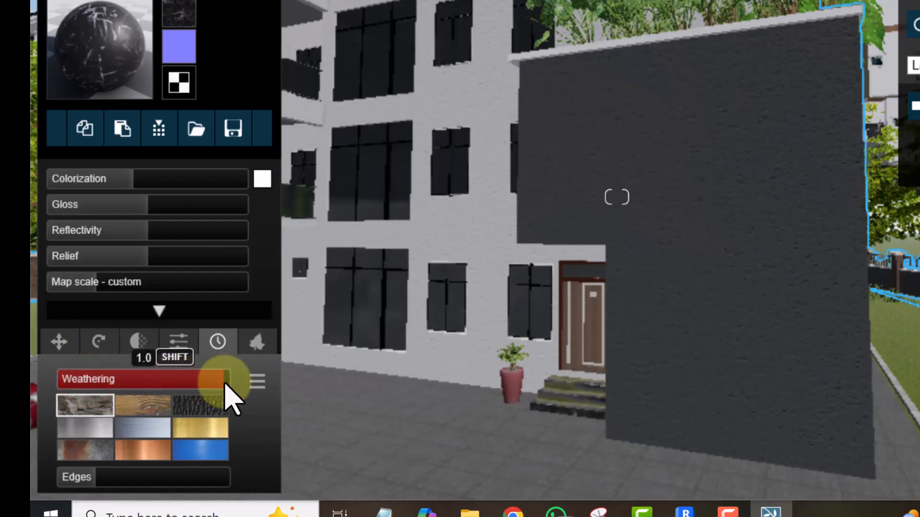
pyautogui.scroll(4, 592, 444)
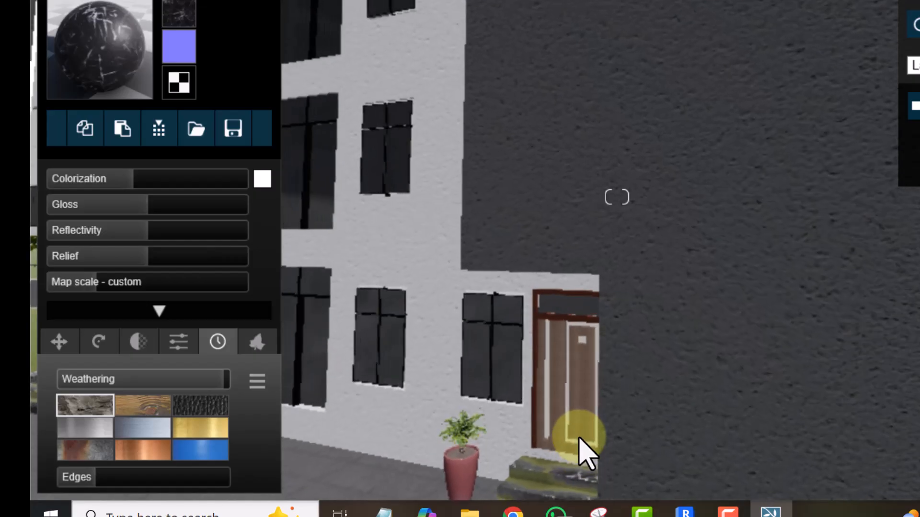
pyautogui.press('e')
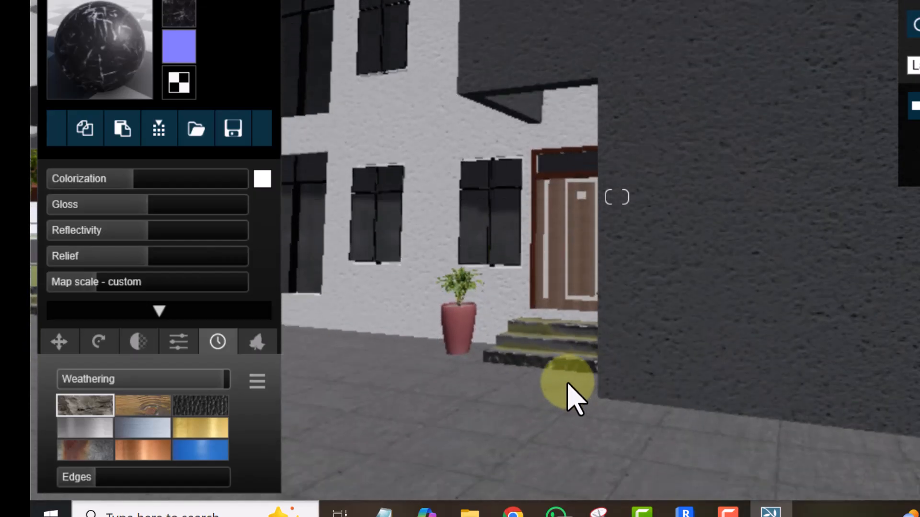
pyautogui.press('w')
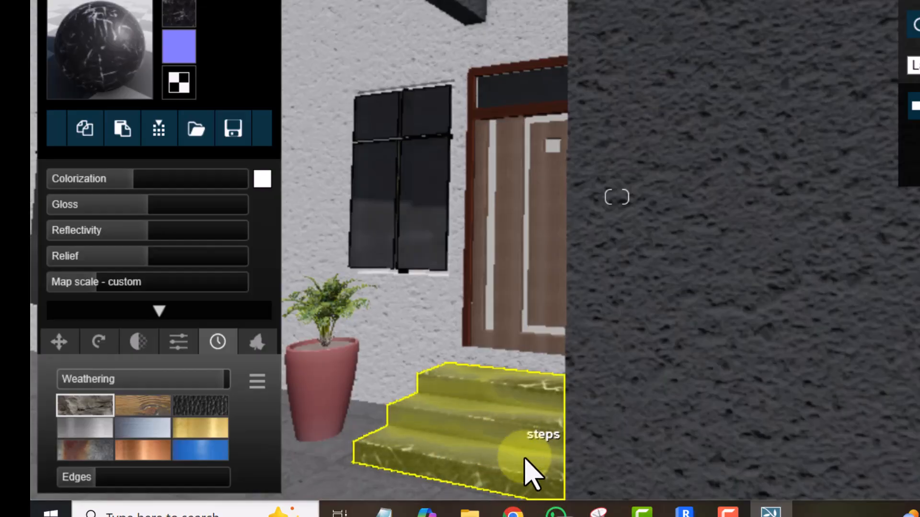
# Step: Reduce the marble steps' weathering to about 0.2 and check the steps up close
pyautogui.moveTo(224, 380); pyautogui.dragTo(99, 380)
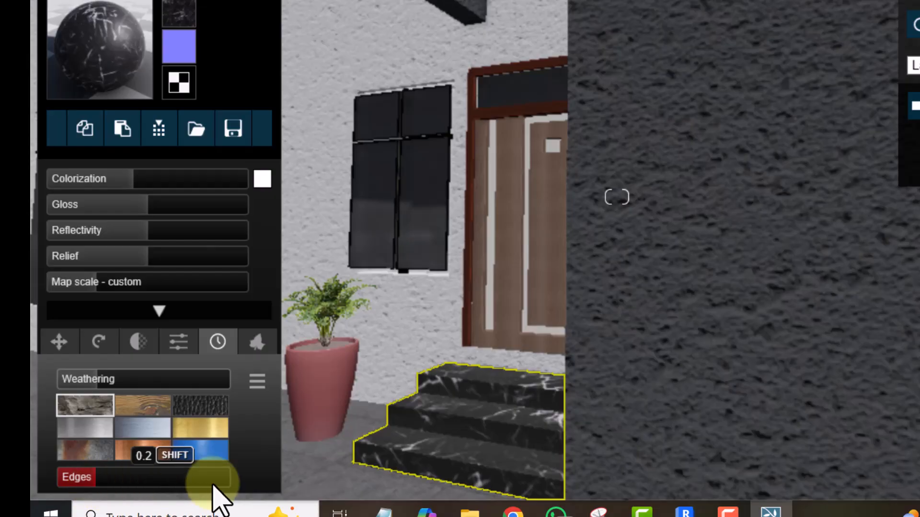
pyautogui.scroll(5, 400, 462)
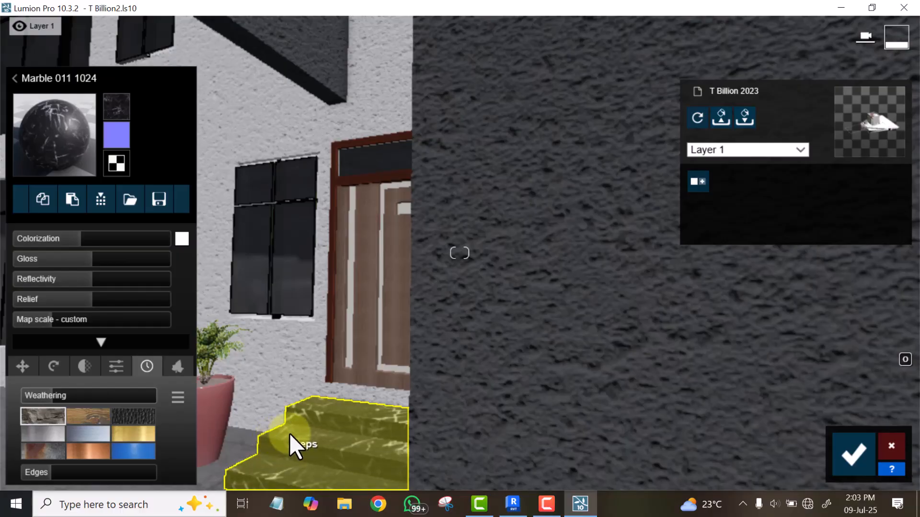
pyautogui.scroll(-4, 289, 435)
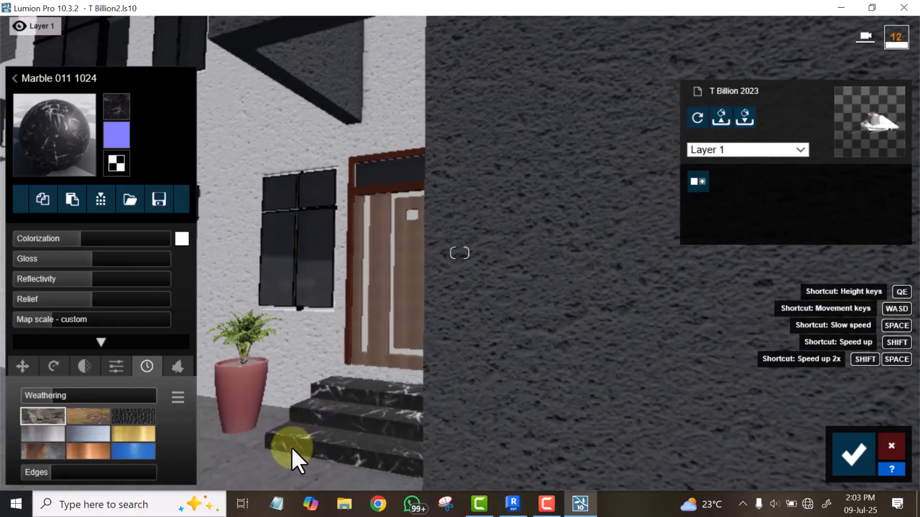
pyautogui.scroll(3, 291, 448)
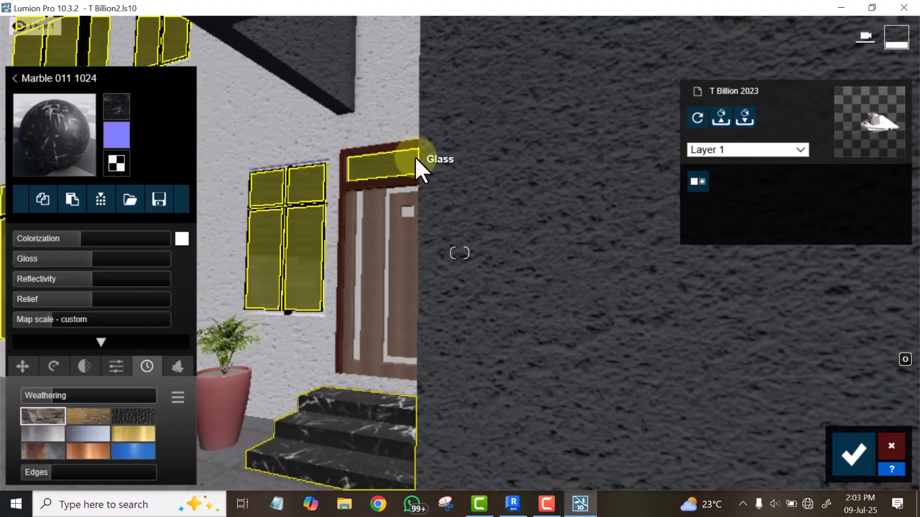
# Step: Slightly raise the edges setting of the black marble material on the entrance steps
pyautogui.press('s')
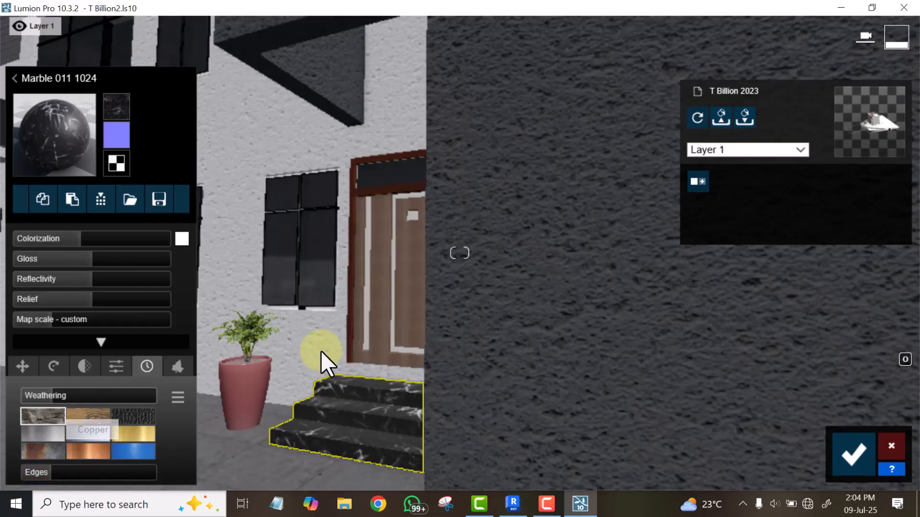
pyautogui.scroll(-2, 324, 105)
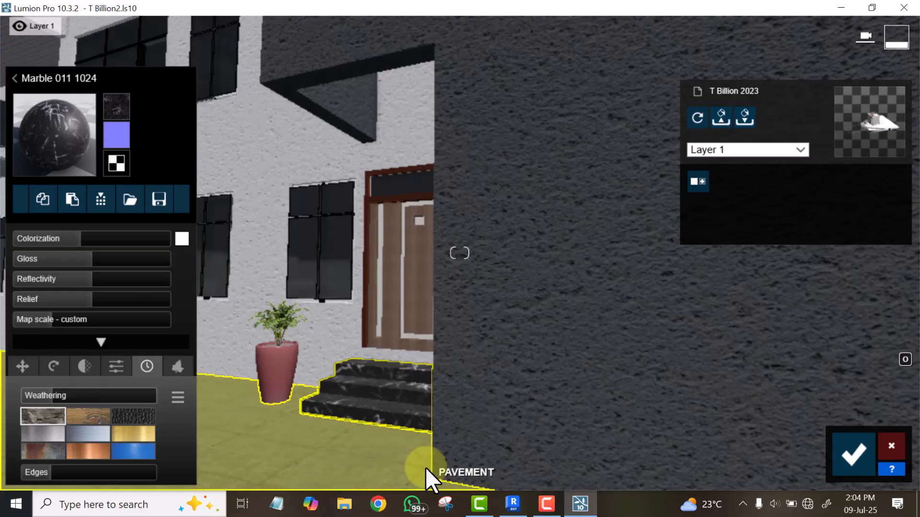
pyautogui.click(51, 475)
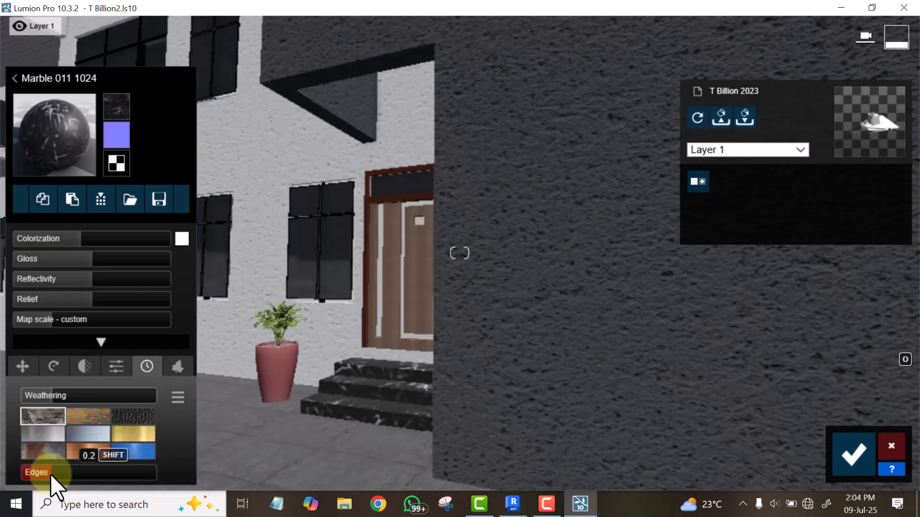
pyautogui.moveTo(50, 475)
pyautogui.mouseDown()
pyautogui.moveTo(83, 484)
pyautogui.moveTo(44, 482)
pyautogui.moveTo(30, 476)
pyautogui.moveTo(69, 488)
pyautogui.moveTo(27, 469)
pyautogui.moveTo(110, 478)
pyautogui.moveTo(56, 465)
pyautogui.mouseUp()
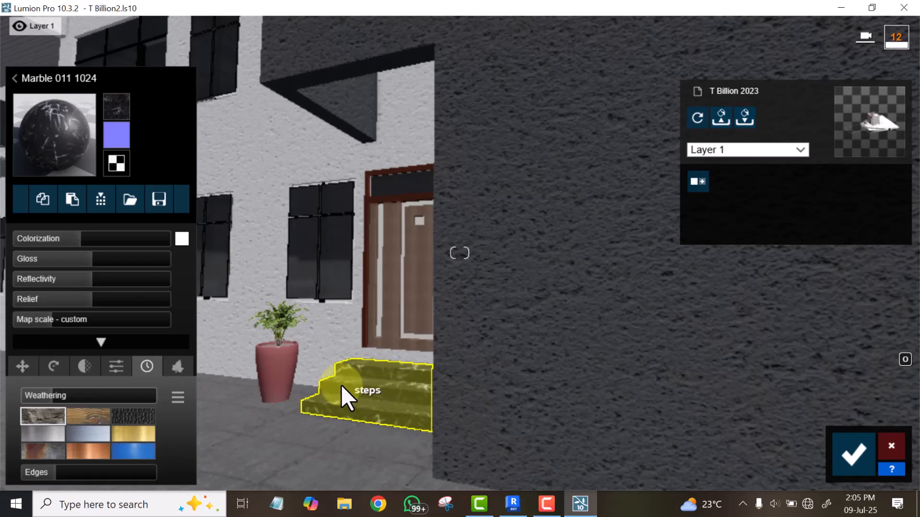
pyautogui.click(341, 385)
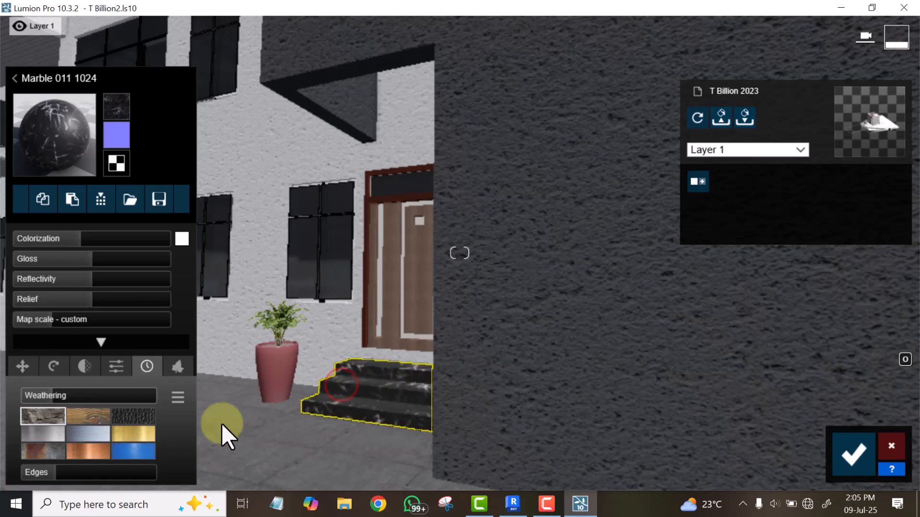
# Step: Open the pavement's concrete material, slightly raise its edges, and set its weathering to about 0.2
pyautogui.moveTo(432, 315); pyautogui.dragTo(433, 312, button='right')
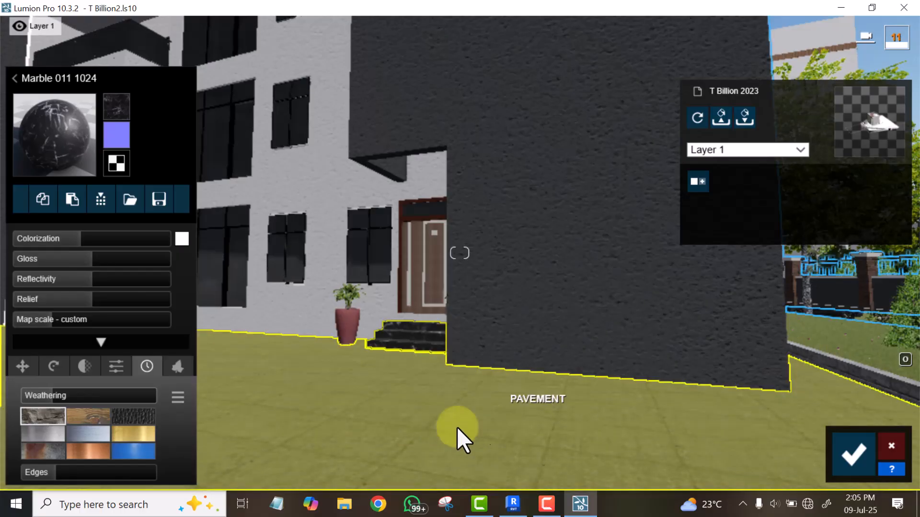
pyautogui.click(378, 409)
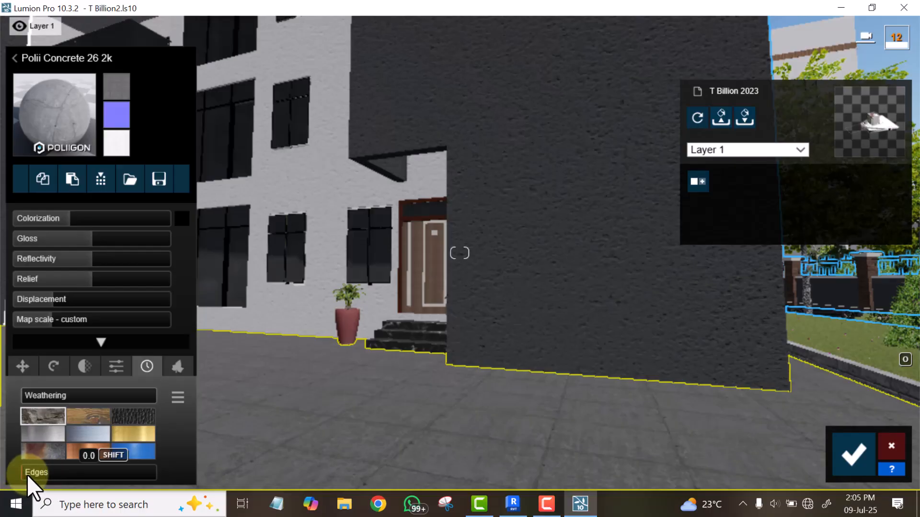
pyautogui.moveTo(24, 474); pyautogui.dragTo(44, 479)
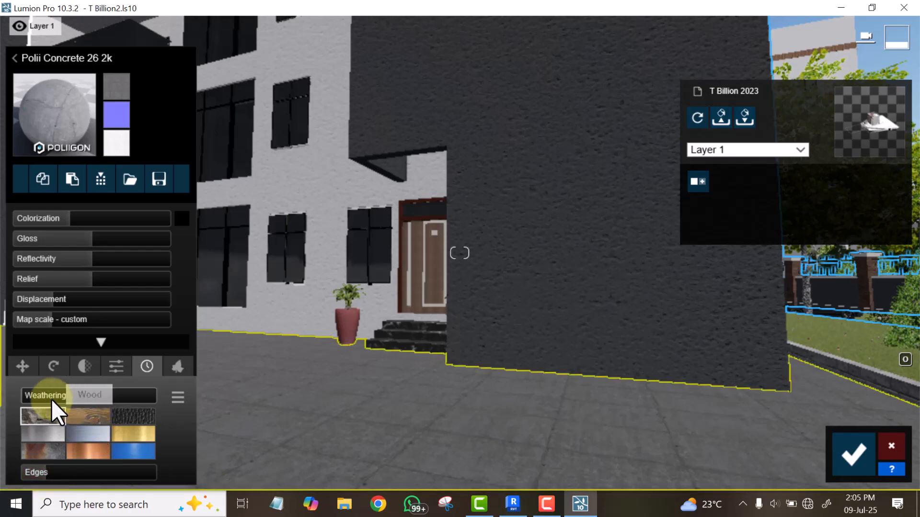
pyautogui.moveTo(25, 397); pyautogui.dragTo(47, 401)
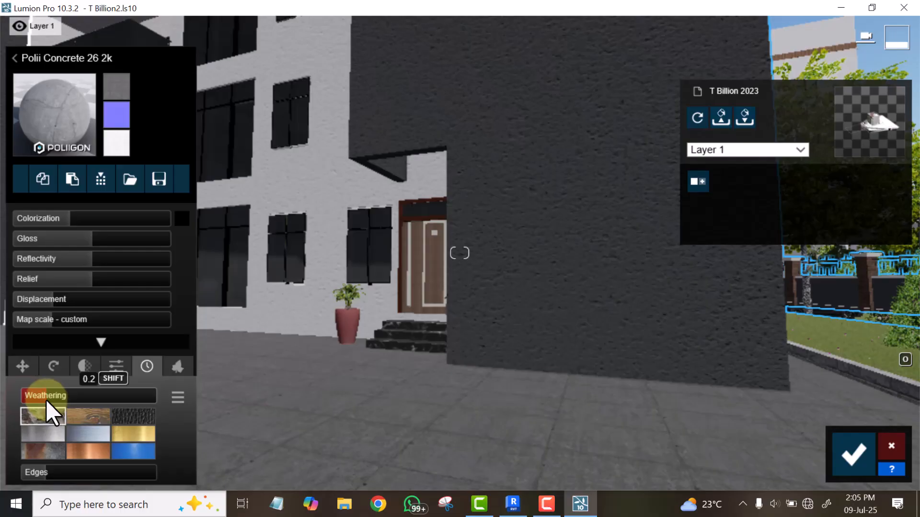
# Step: Back away from the pavement and rise over the apartment building to view its surroundings and roof
pyautogui.press('s')
pyautogui.press('s')
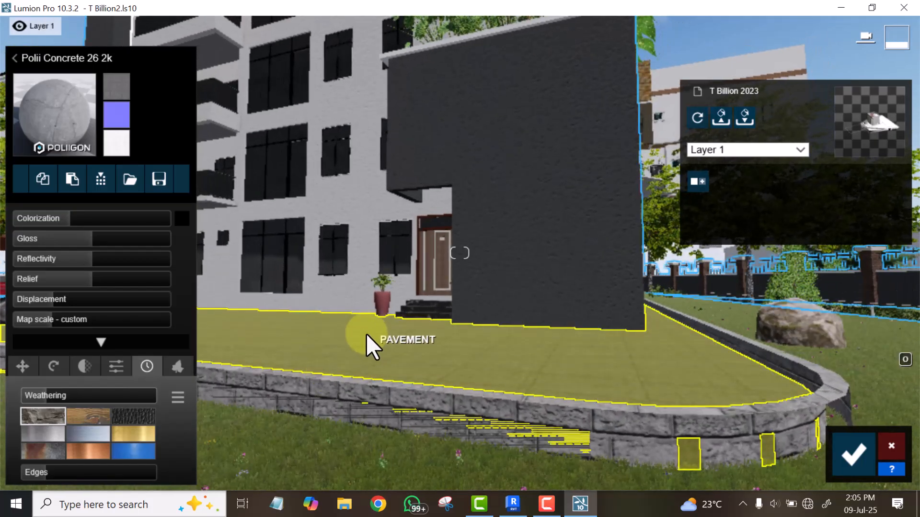
pyautogui.press('s')
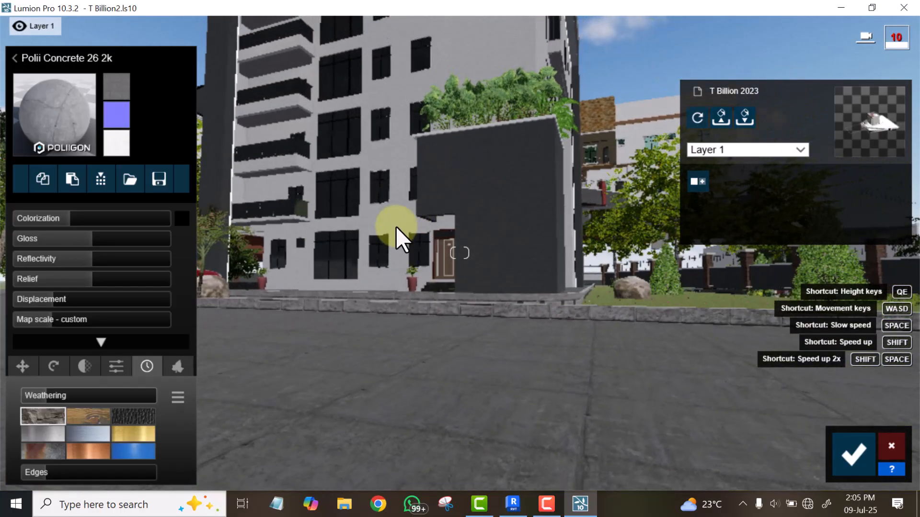
pyautogui.moveTo(418, 224); pyautogui.dragTo(419, 229, button='right')
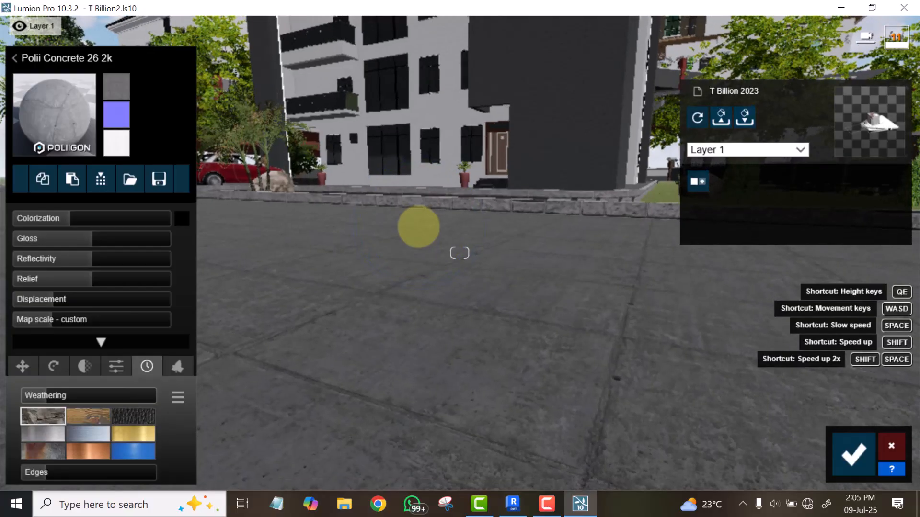
pyautogui.press('q')
pyautogui.press('q')
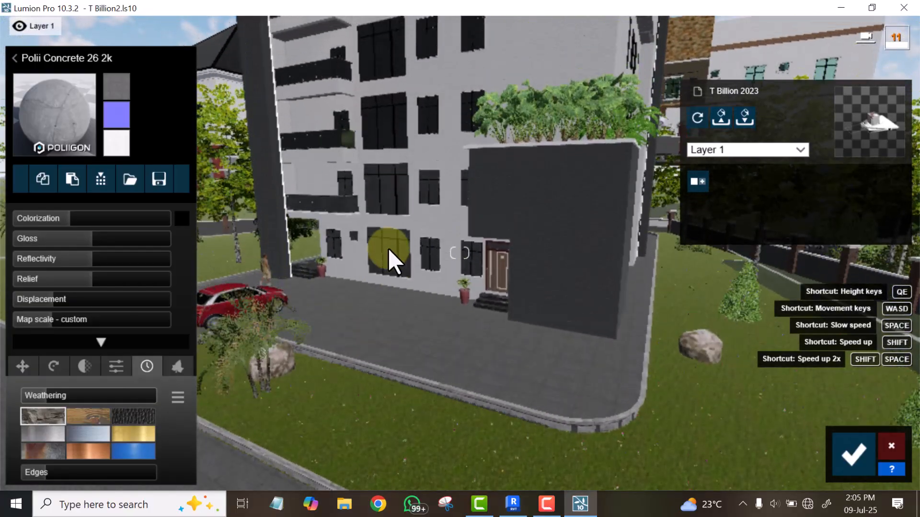
pyautogui.press('q')
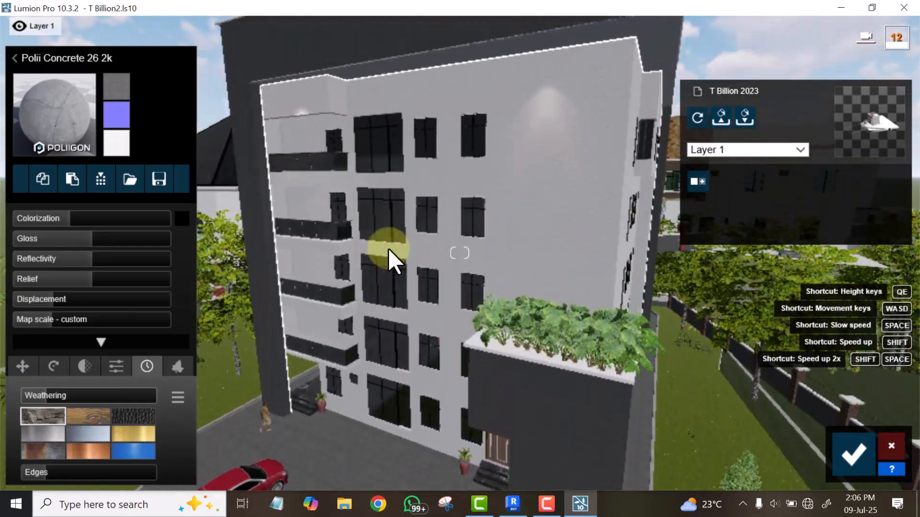
pyautogui.press('q')
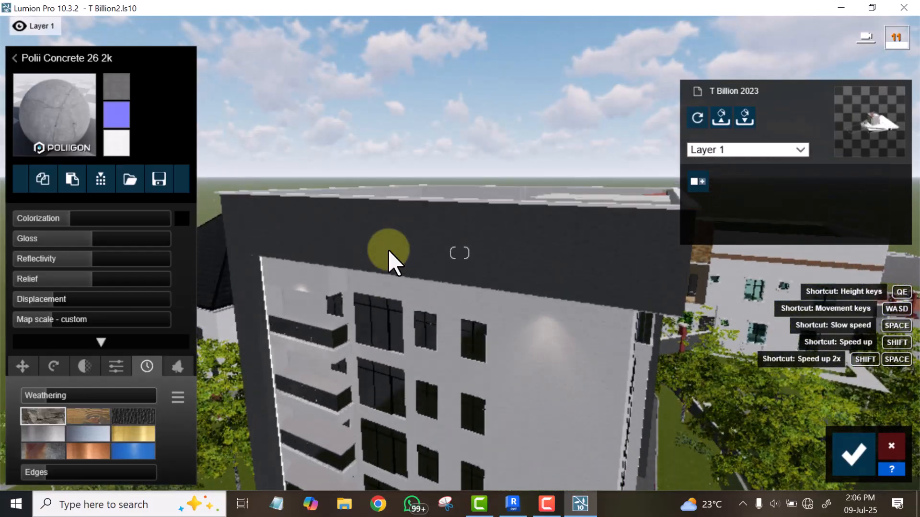
pyautogui.press('q')
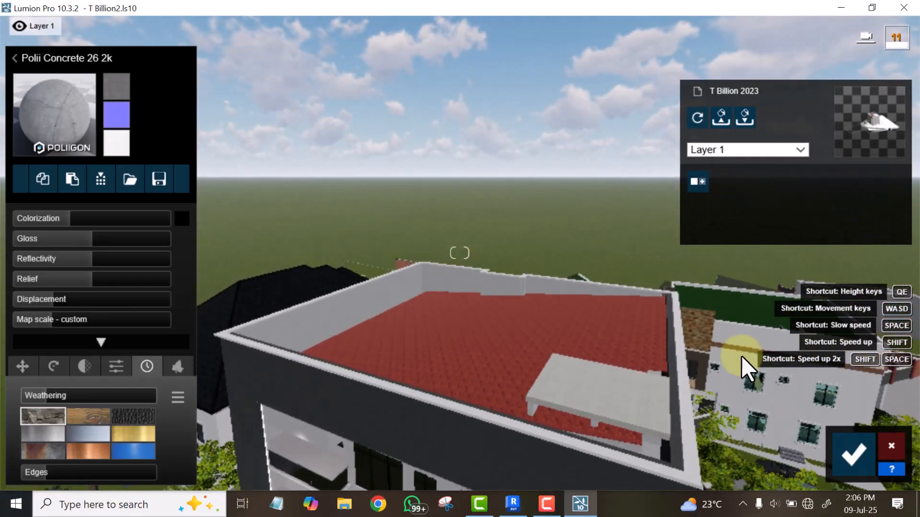
# Step: Fly past the apartment building to the neighbouring two-storey house and view its facade with the glass balcony up close
pyautogui.press('d')
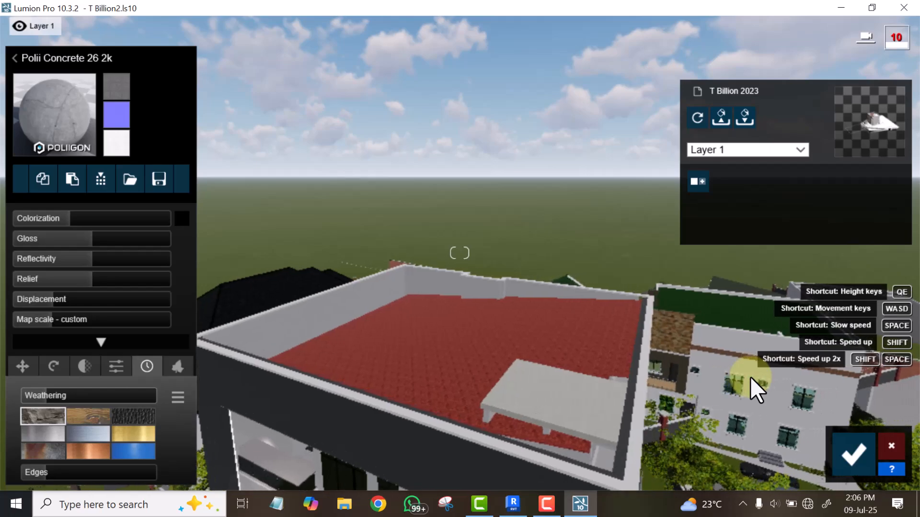
pyautogui.press('d')
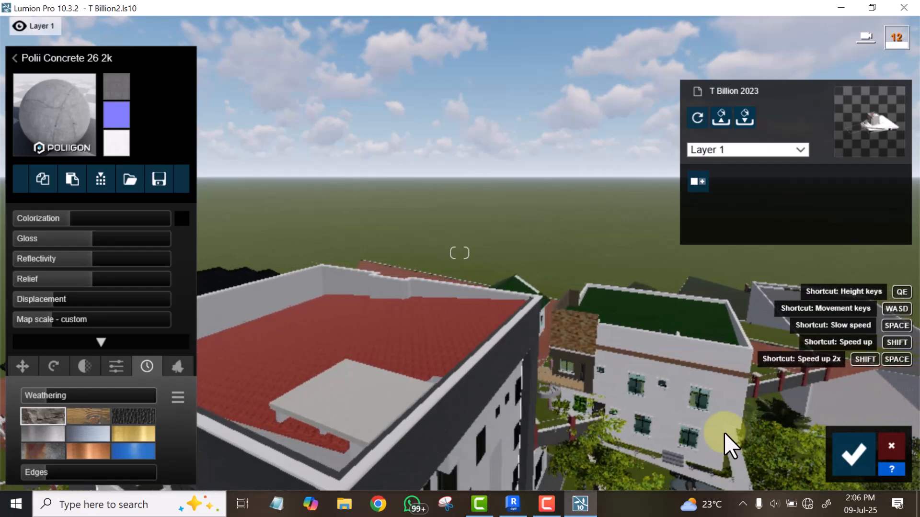
pyautogui.press('d')
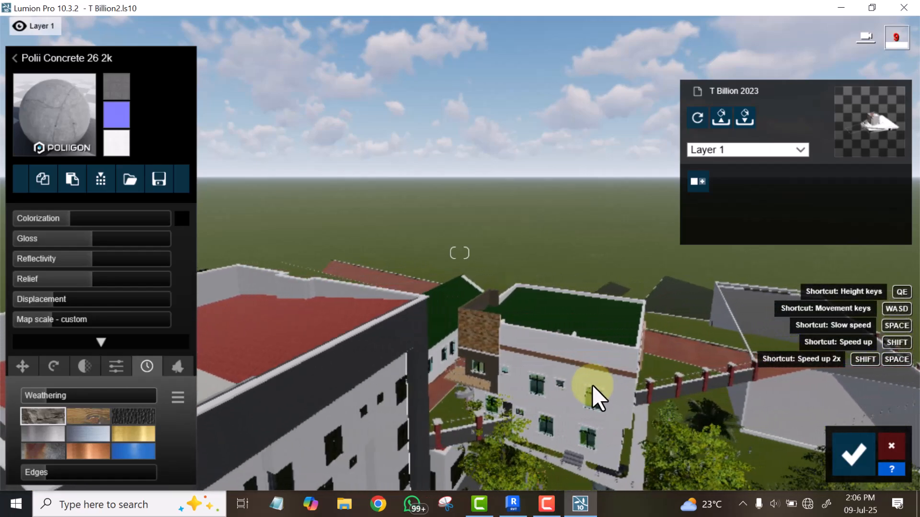
pyautogui.press('d')
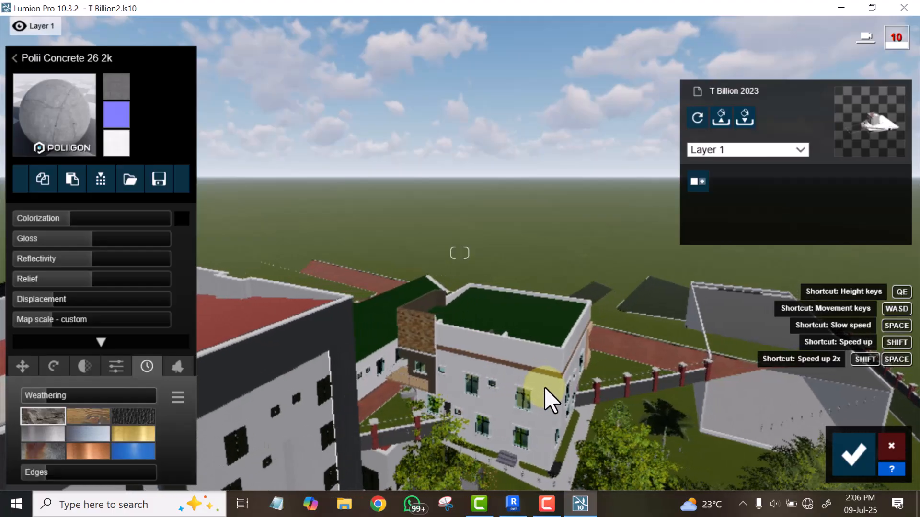
pyautogui.press('d')
pyautogui.press('e')
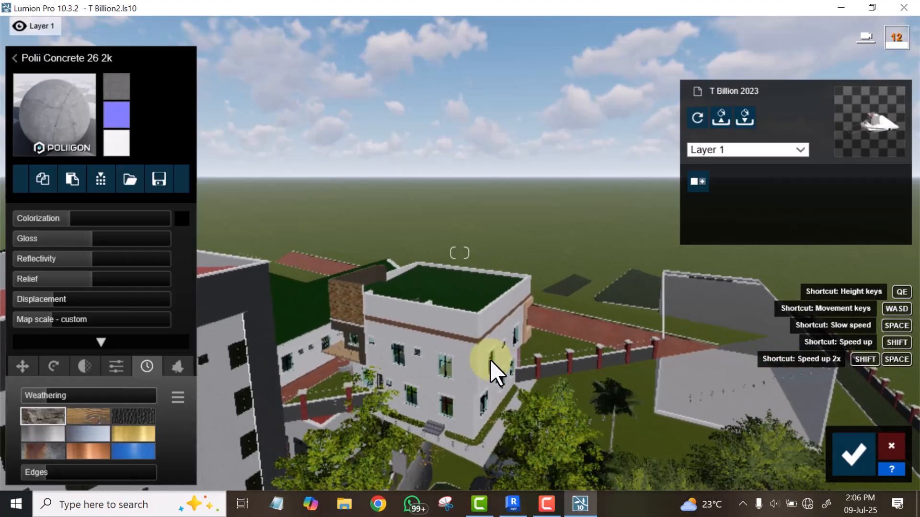
pyautogui.press('w')
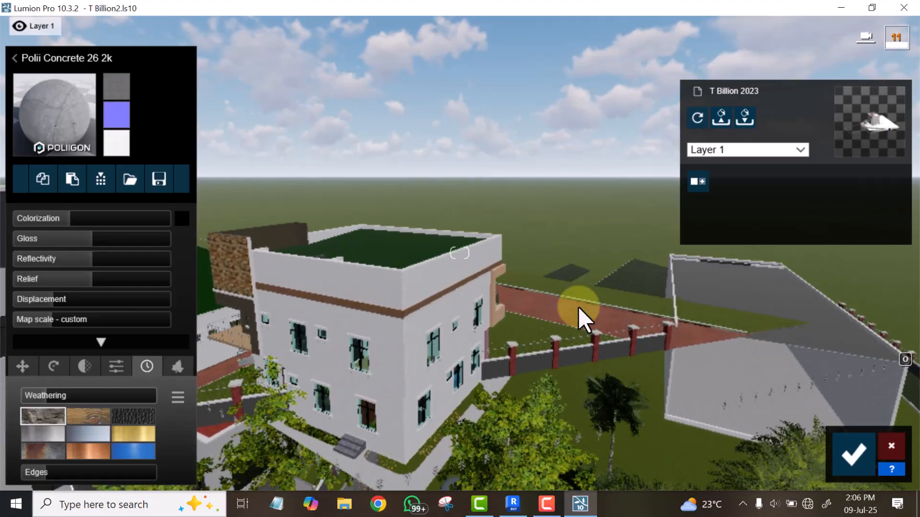
pyautogui.moveTo(628, 293)
pyautogui.mouseDown(button='right')
pyautogui.moveTo(610, 294)
pyautogui.moveTo(630, 297)
pyautogui.mouseUp(button='right')
pyautogui.press('e')
pyautogui.press('s')
pyautogui.press('s')
pyautogui.moveTo(699, 344); pyautogui.dragTo(699, 344, button='right')
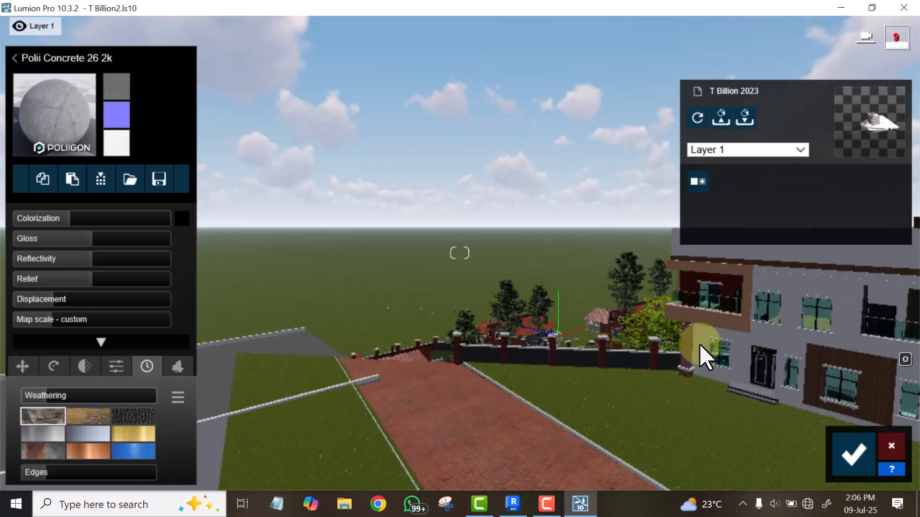
pyautogui.press('d')
pyautogui.press('d')
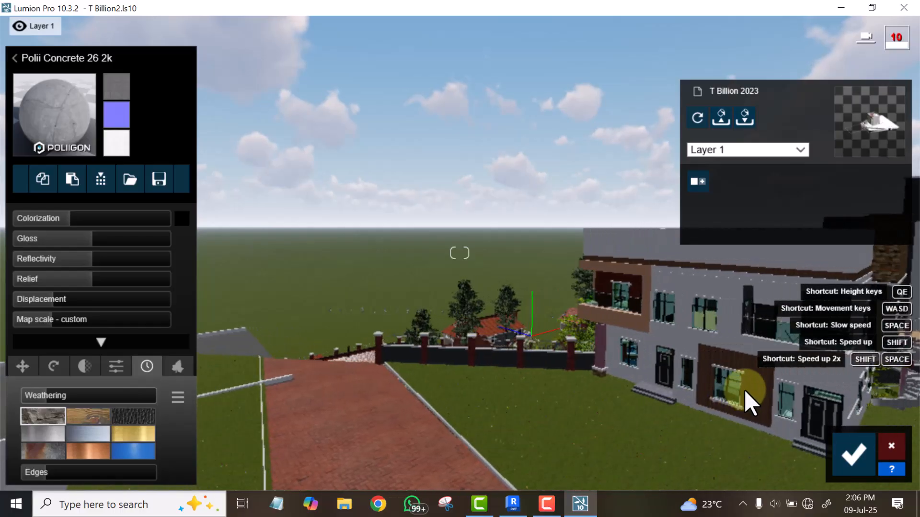
pyautogui.press('d')
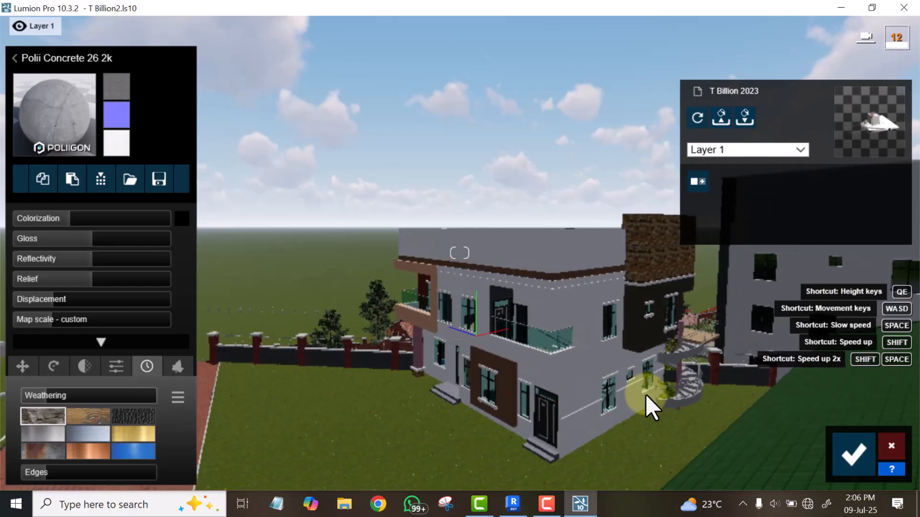
pyautogui.moveTo(603, 411); pyautogui.dragTo(602, 411, button='right')
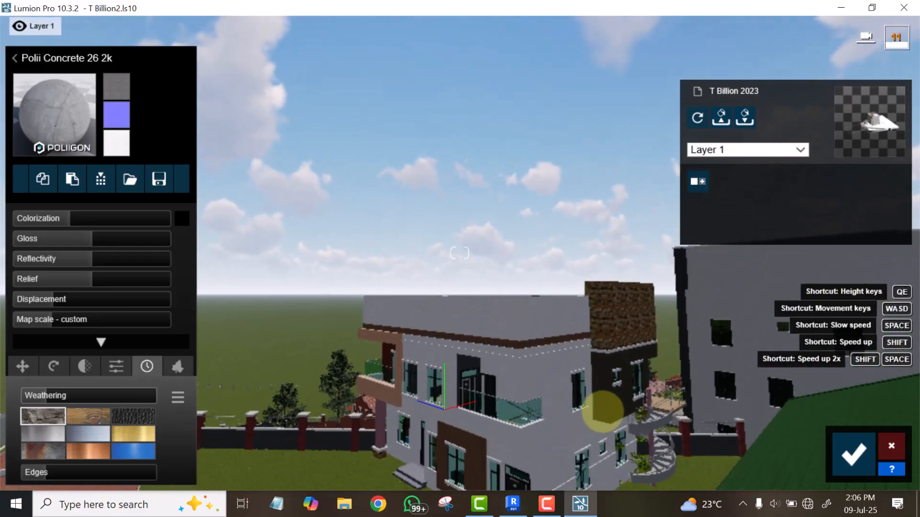
pyautogui.press('e')
pyautogui.press('e')
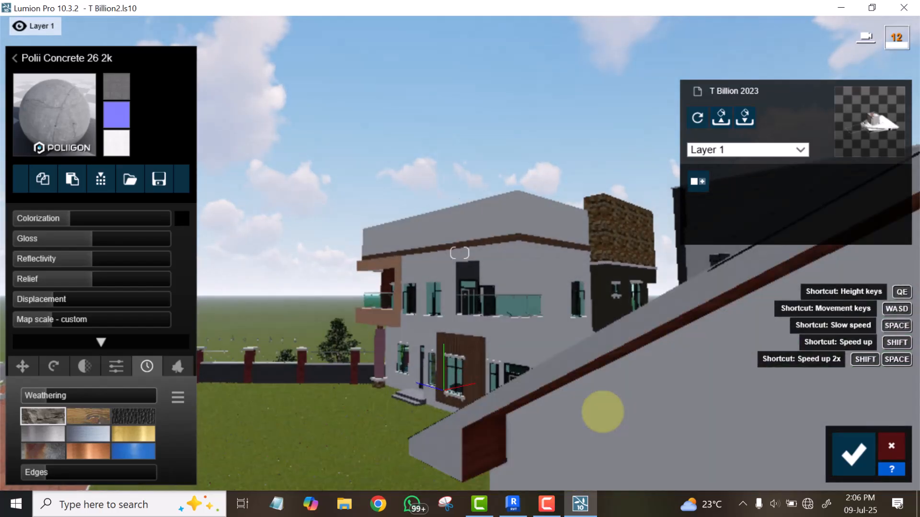
pyautogui.press('q')
pyautogui.press('w')
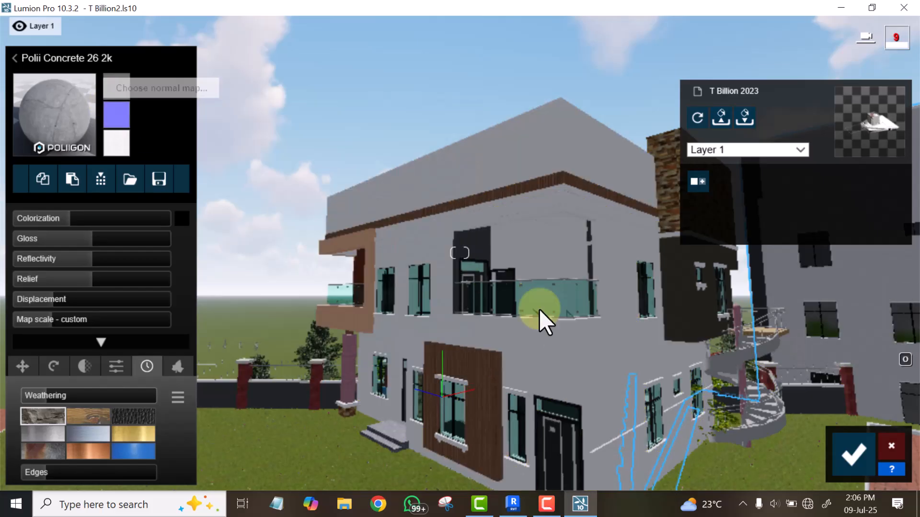
# Step: Open the Paint 5 wall material of the two-storey house and examine its gloss setting
pyautogui.click(516, 335)
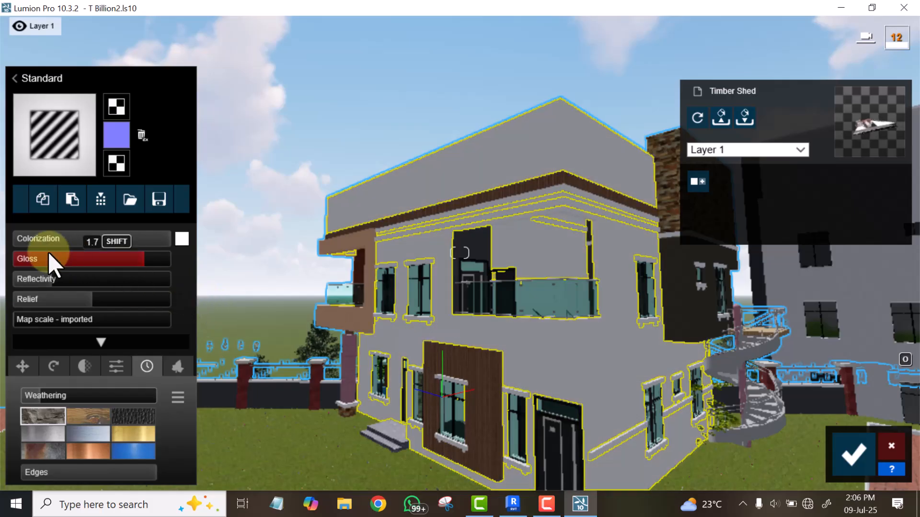
pyautogui.moveTo(140, 256); pyautogui.dragTo(148, 262)
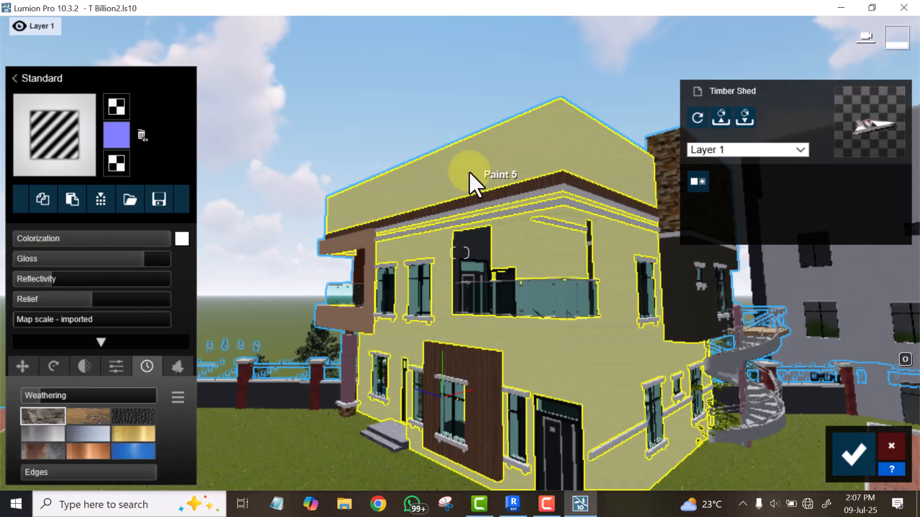
pyautogui.moveTo(143, 257)
pyautogui.mouseDown()
pyautogui.moveTo(39, 267)
pyautogui.moveTo(154, 262)
pyautogui.mouseUp()
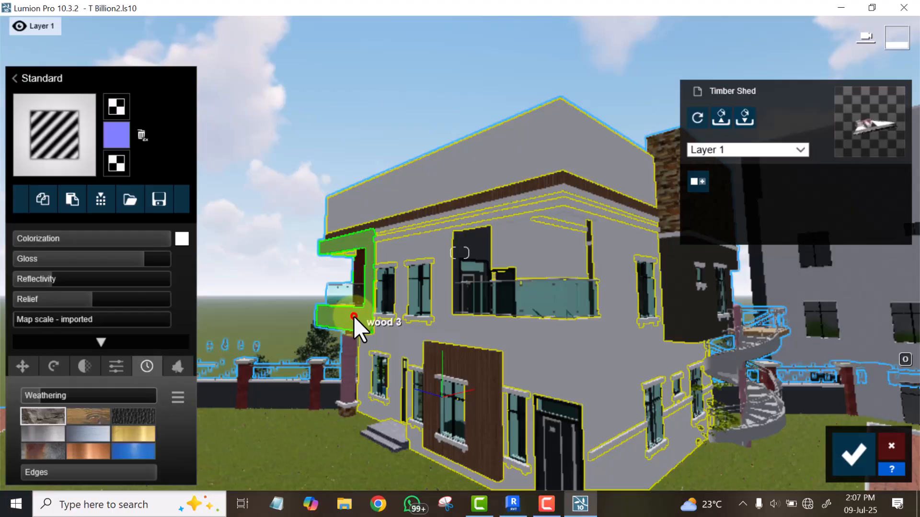
# Step: Examine the balcony frame's wood 3 material and the Paint 6 wood cladding material around the ground-floor window
pyautogui.click(353, 316)
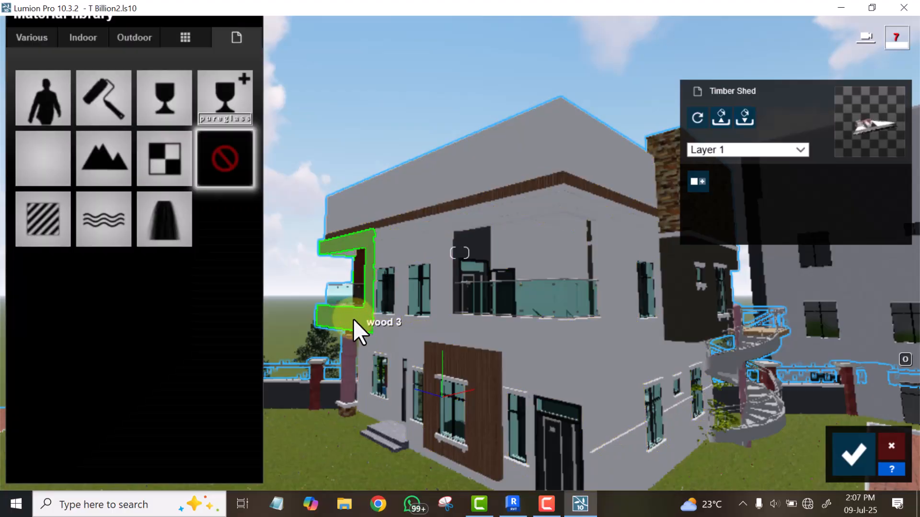
pyautogui.click(349, 311)
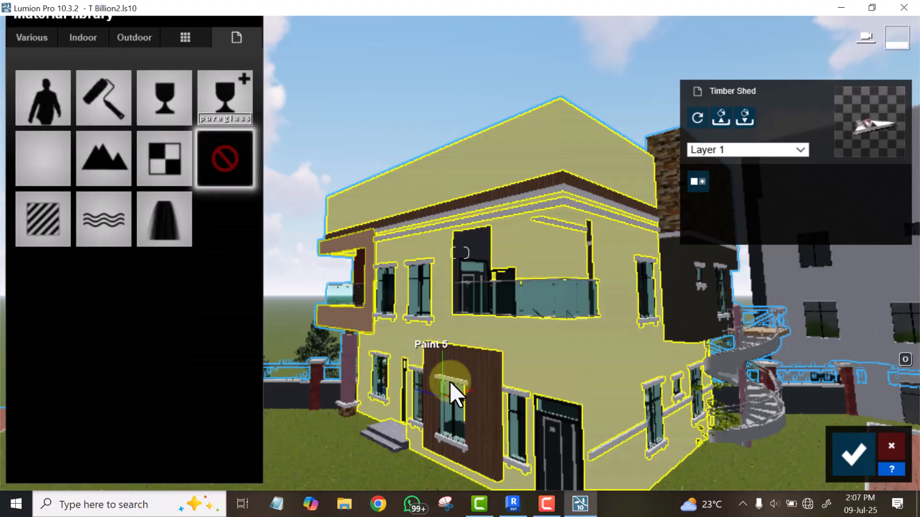
pyautogui.click(486, 365)
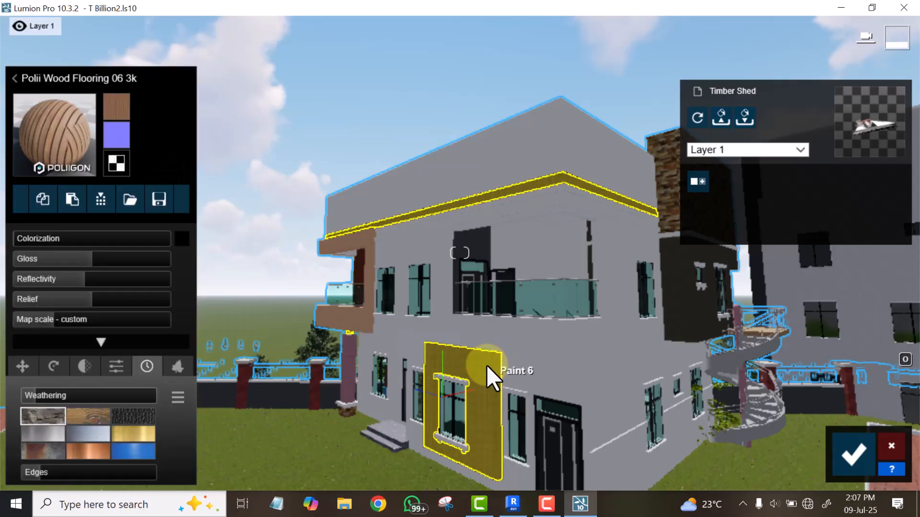
pyautogui.click(483, 375)
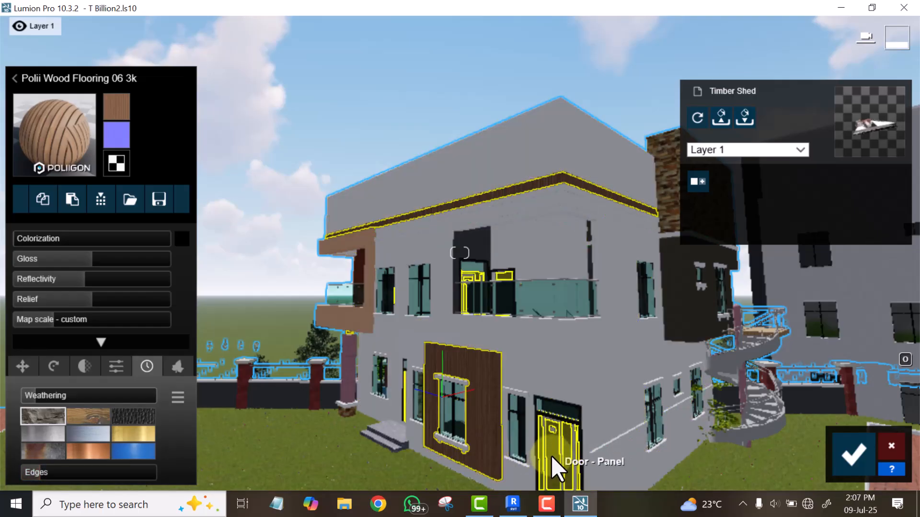
# Step: Examine the materials of the two-storey house's ground-floor door panel and its entrance steps
pyautogui.click(551, 456)
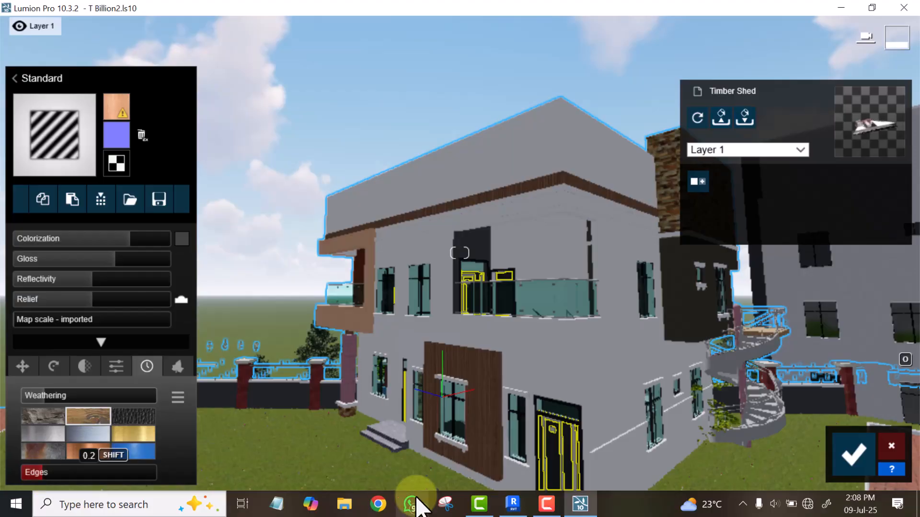
pyautogui.click(382, 433)
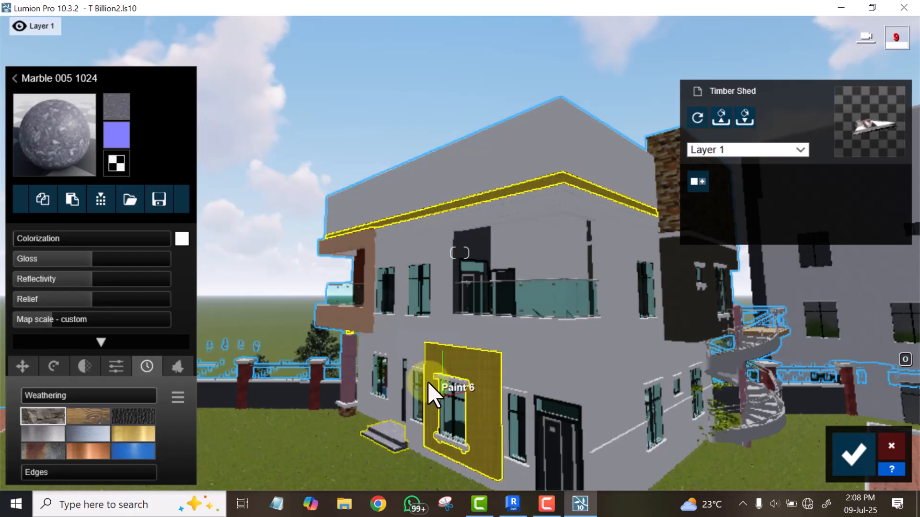
# Step: Fly to the green-roofed bungalow and examine the weathering and edge settings of the Wood - Veneers material under its eaves
pyautogui.press('d')
pyautogui.press('d')
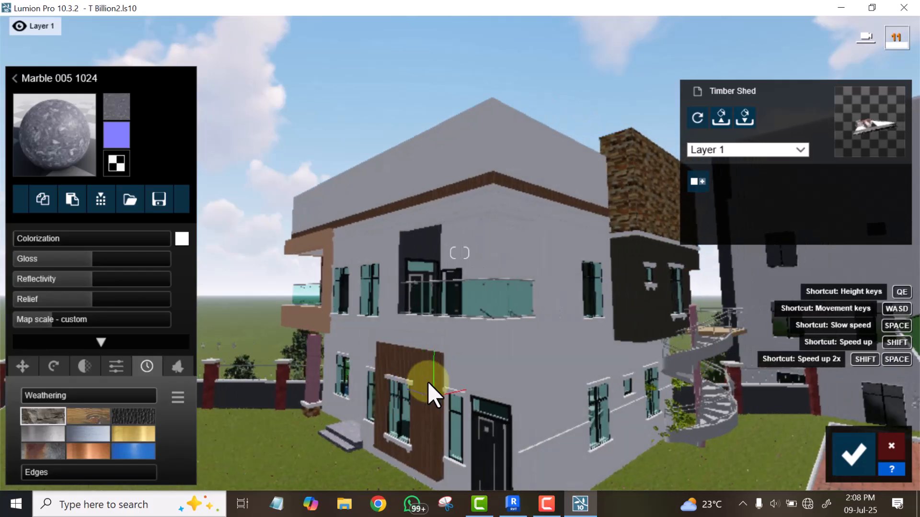
pyautogui.press('s')
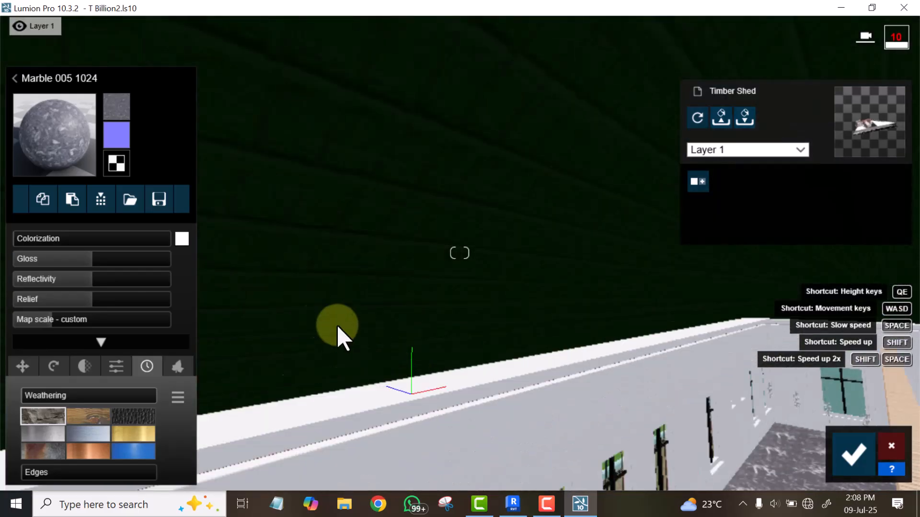
pyautogui.press('s')
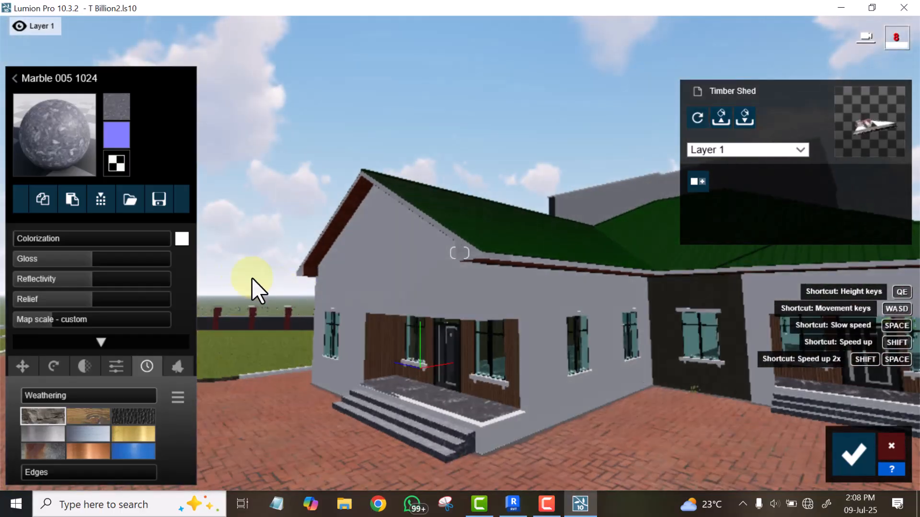
pyautogui.press('w')
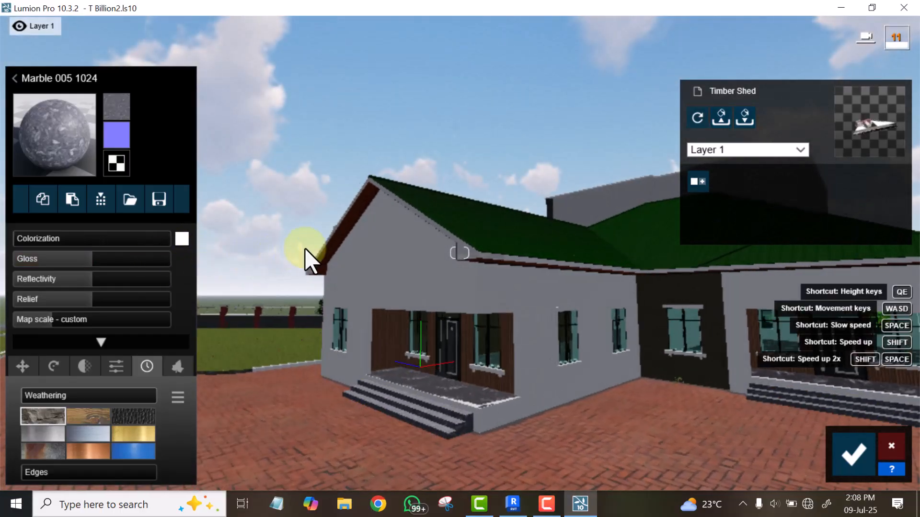
pyautogui.press('w')
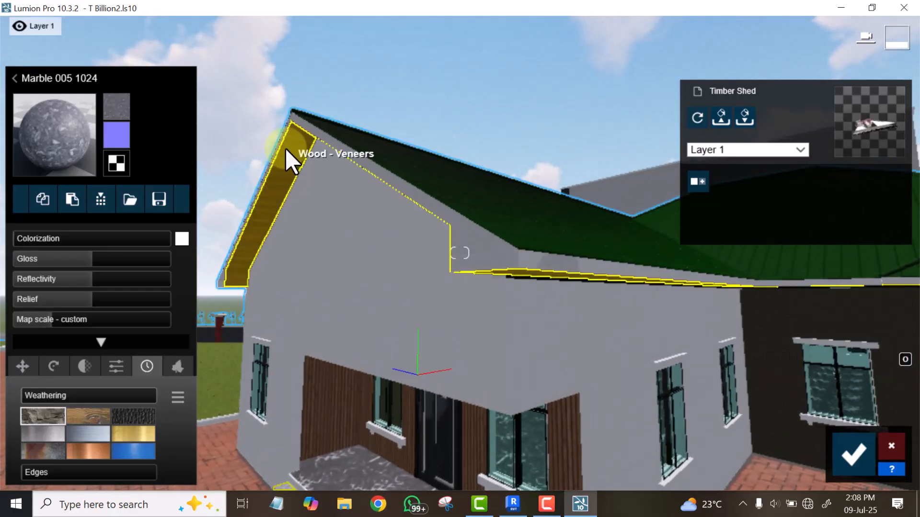
pyautogui.click(277, 172)
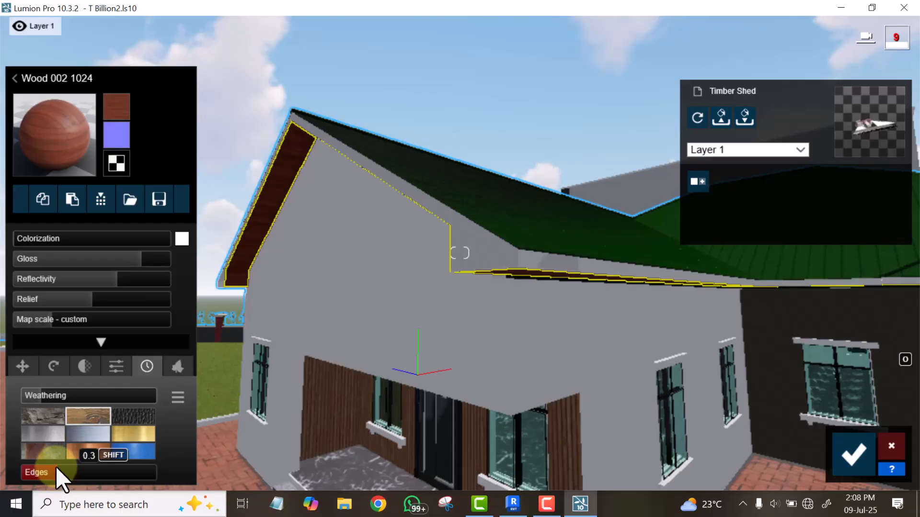
# Step: Examine the bungalow's window hood material and the reflectivity and edge settings of the Generic marble material on the entrance porch floor
pyautogui.press('s')
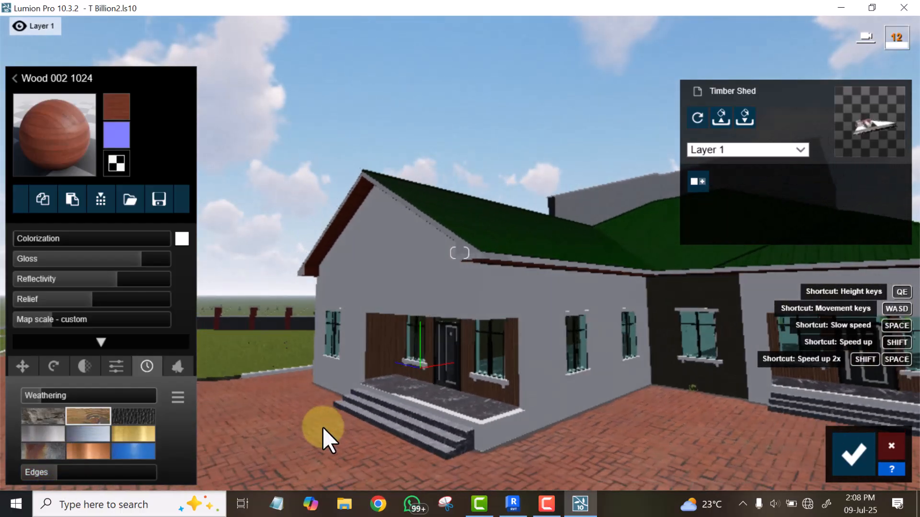
pyautogui.press('w')
pyautogui.press('w')
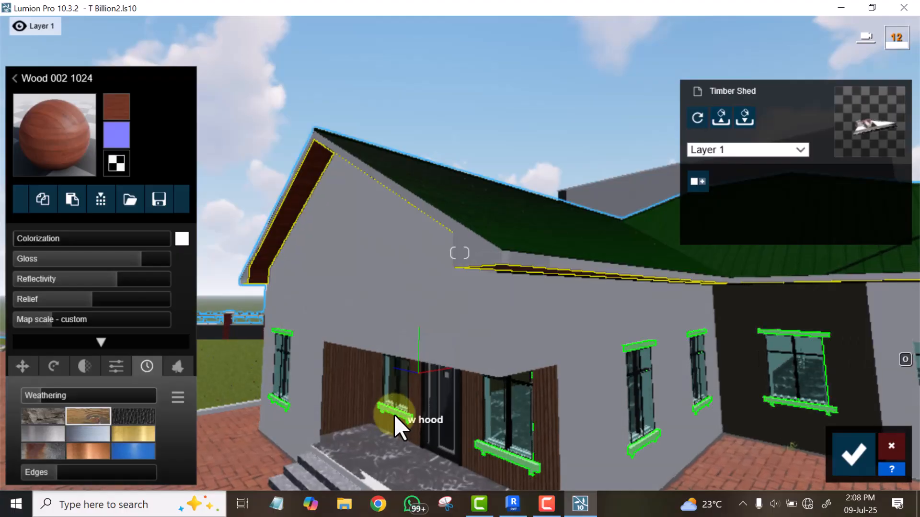
pyautogui.click(394, 415)
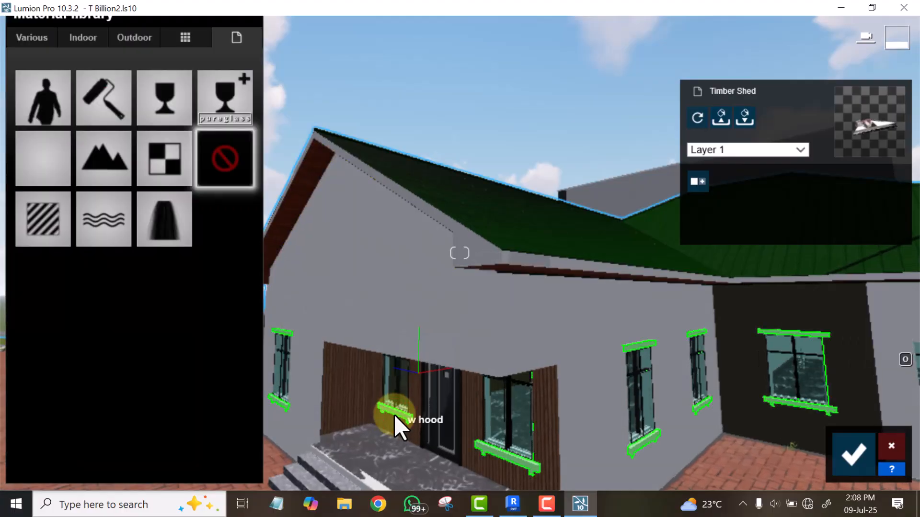
pyautogui.press('s')
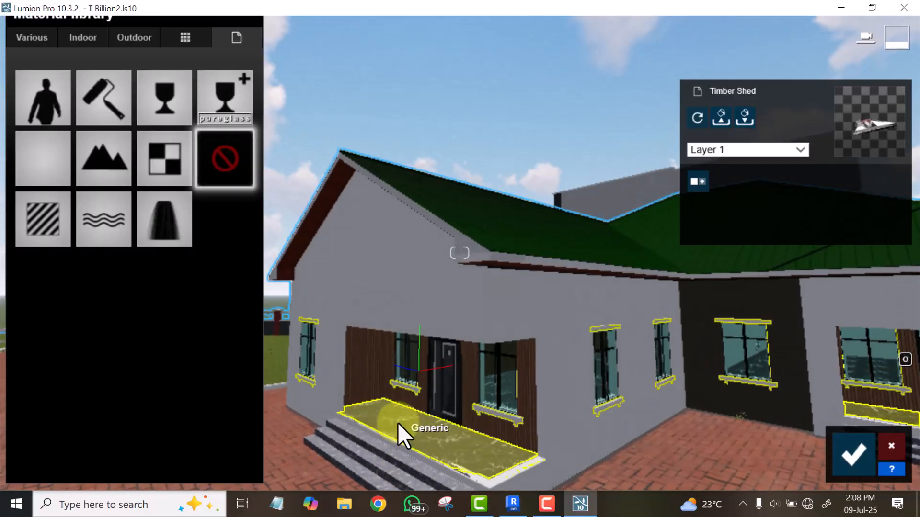
pyautogui.click(397, 423)
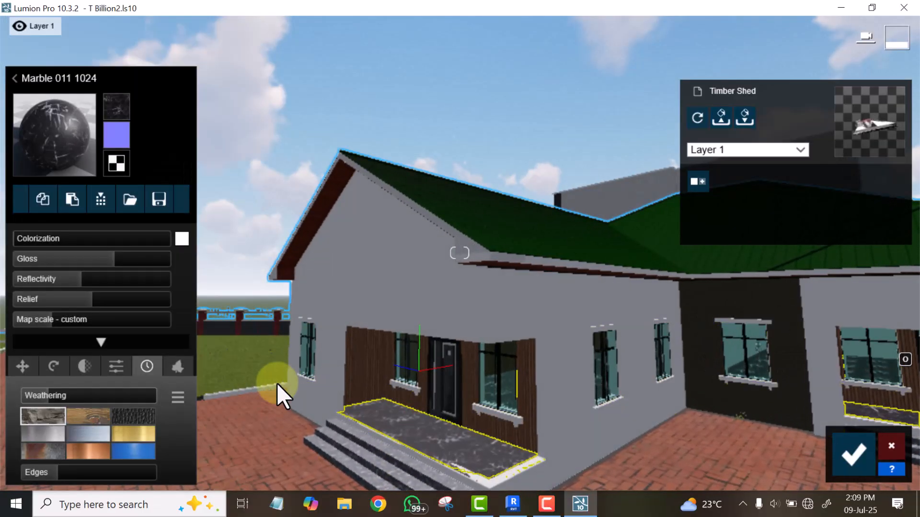
pyautogui.click(69, 285)
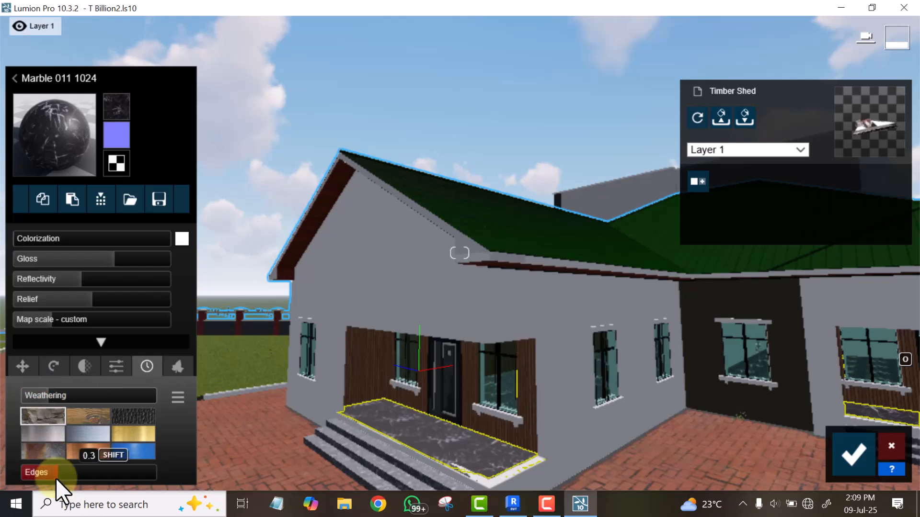
# Step: Back away from the bungalow across the brick pavement and return to a view of the apartment building
pyautogui.scroll(-5, 329, 459)
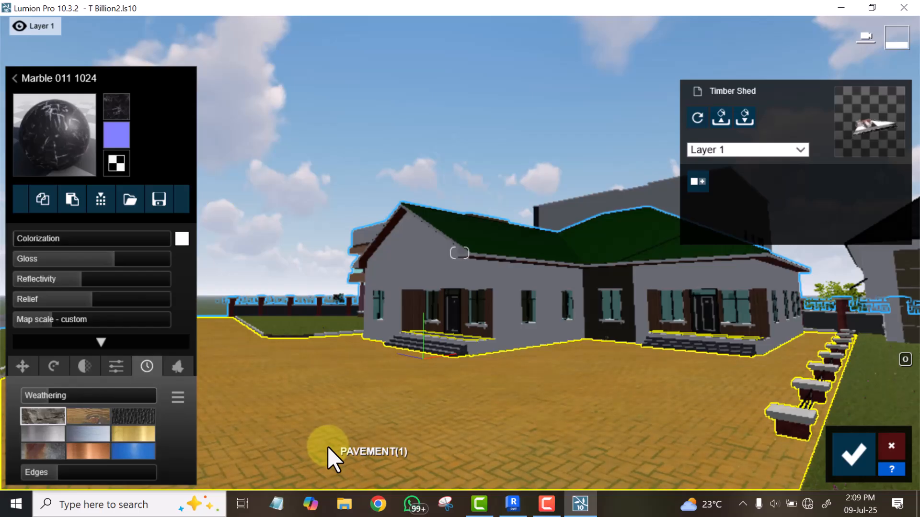
pyautogui.press('s')
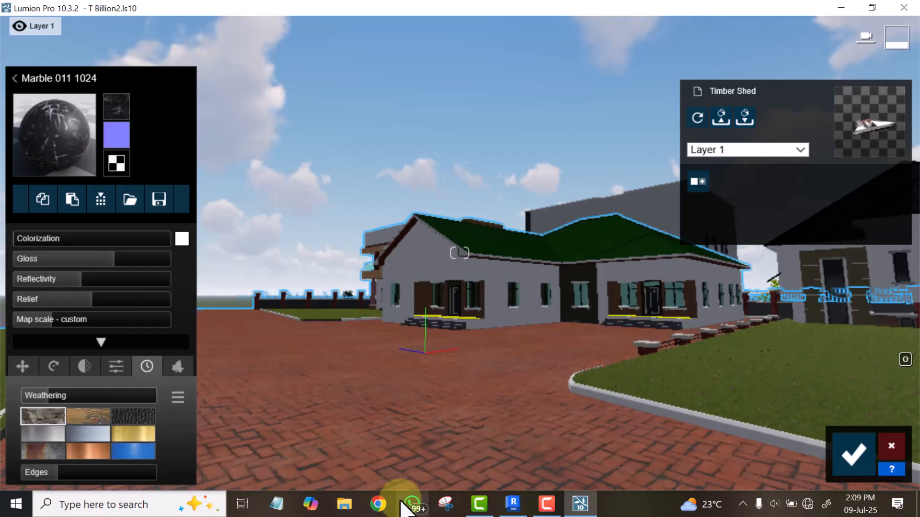
pyautogui.press('s')
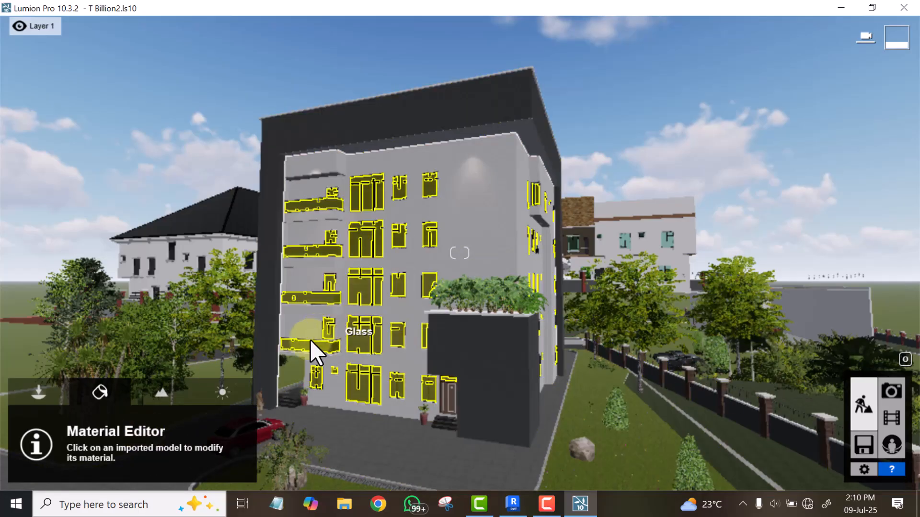
# Step: Open the Paint 5 wall material of the apartment building and look over the model's material set and reload options
pyautogui.click(91, 392)
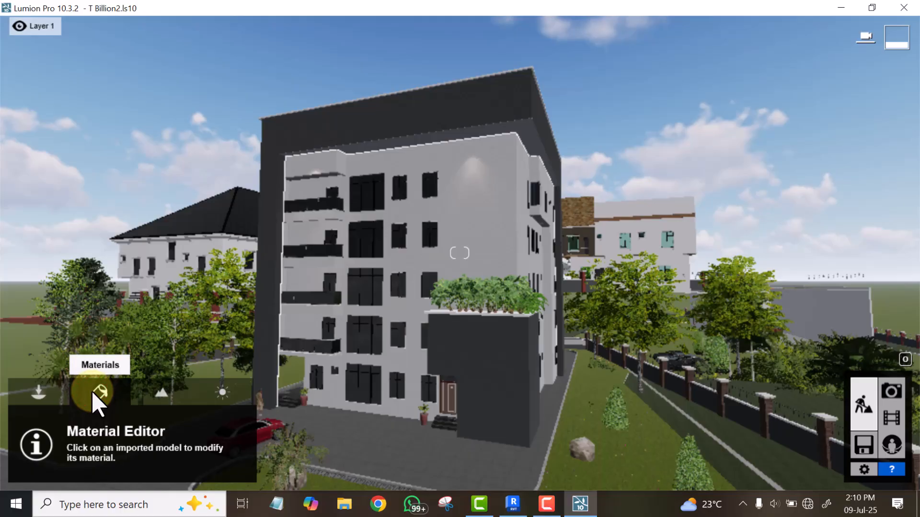
pyautogui.click(495, 214)
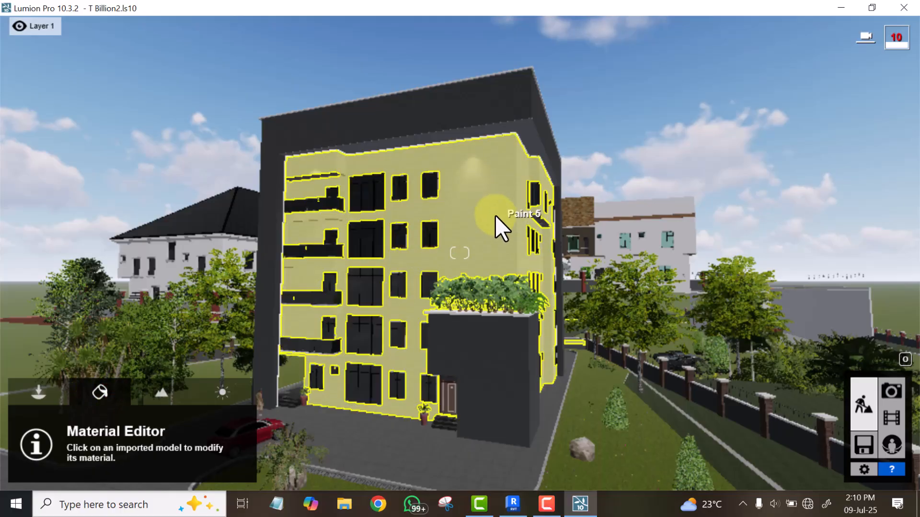
pyautogui.click(494, 211)
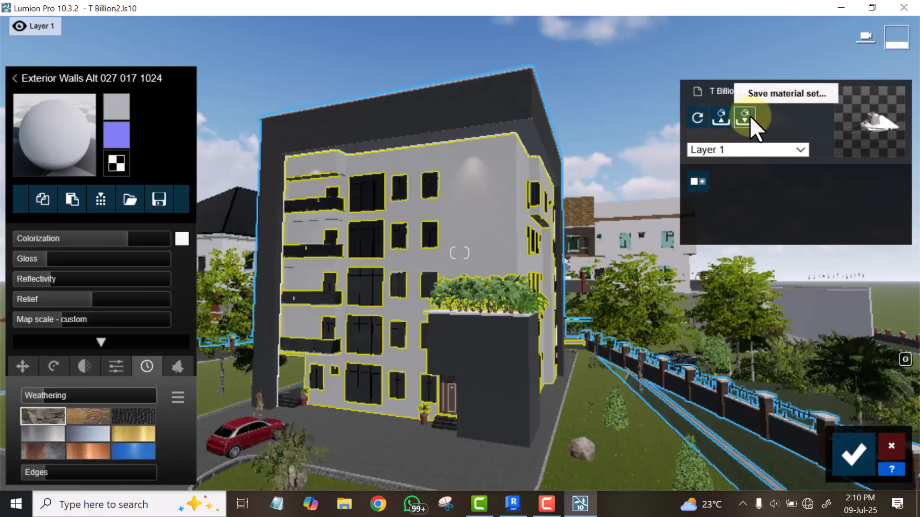
pyautogui.click(721, 117)
pyautogui.click(478, 199)
pyautogui.keyDown('ctrl'); pyautogui.keyDown('alt'); pyautogui.click(698, 116); pyautogui.keyUp('alt'); pyautogui.keyUp('ctrl')
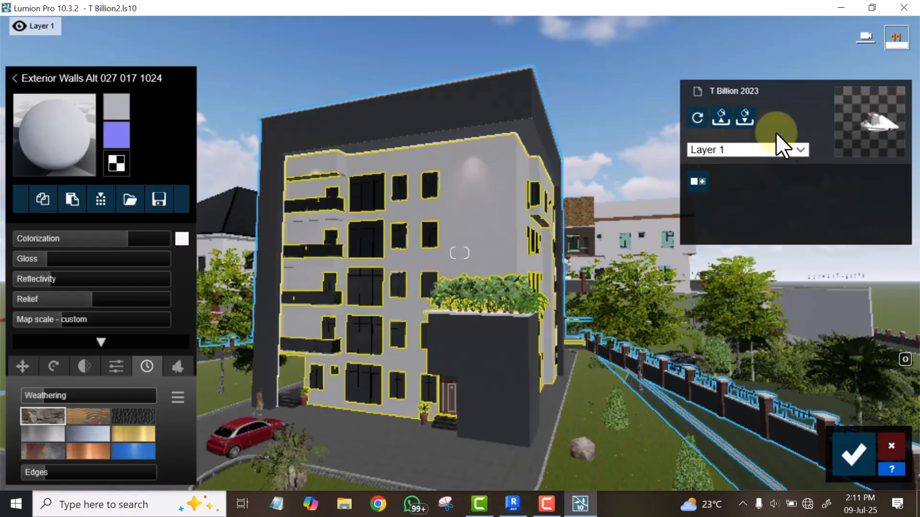
# Step: Save the model's material set as "How to save your material settings" in the Lumion Training folder
pyautogui.click(744, 117)
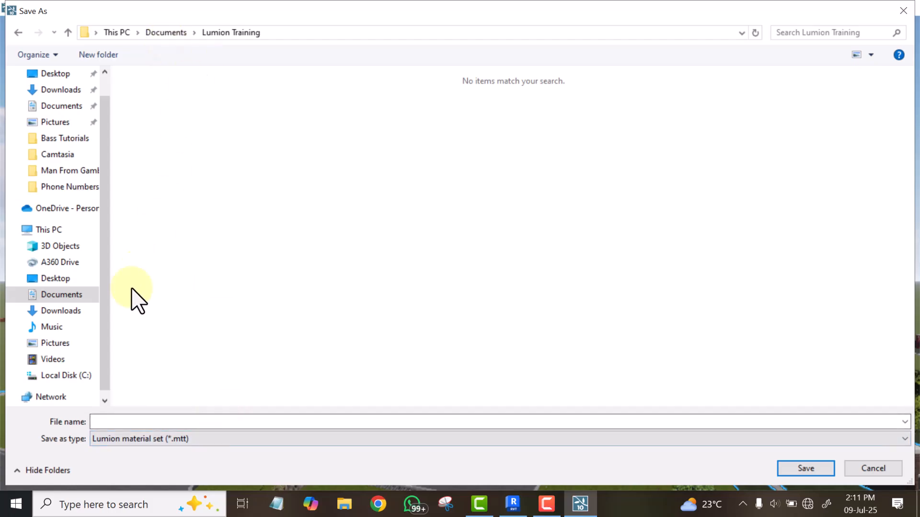
pyautogui.click(180, 421)
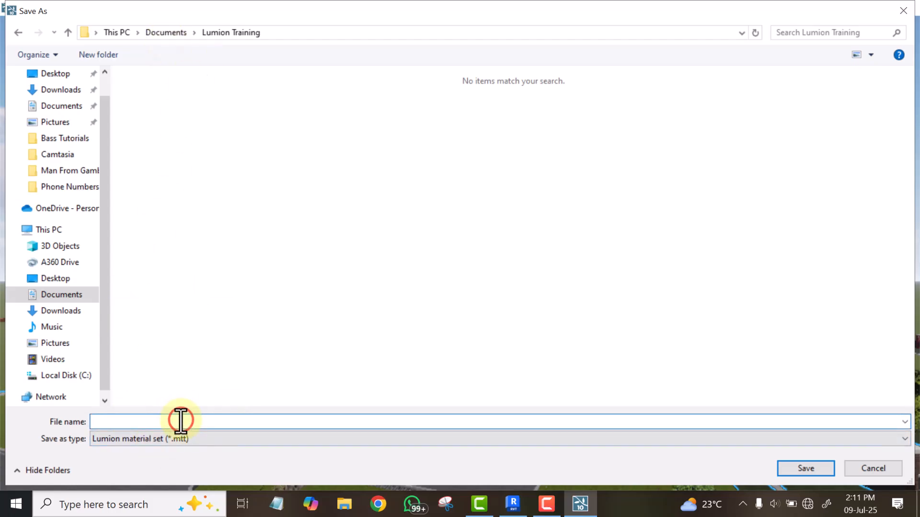
pyautogui.write('How')
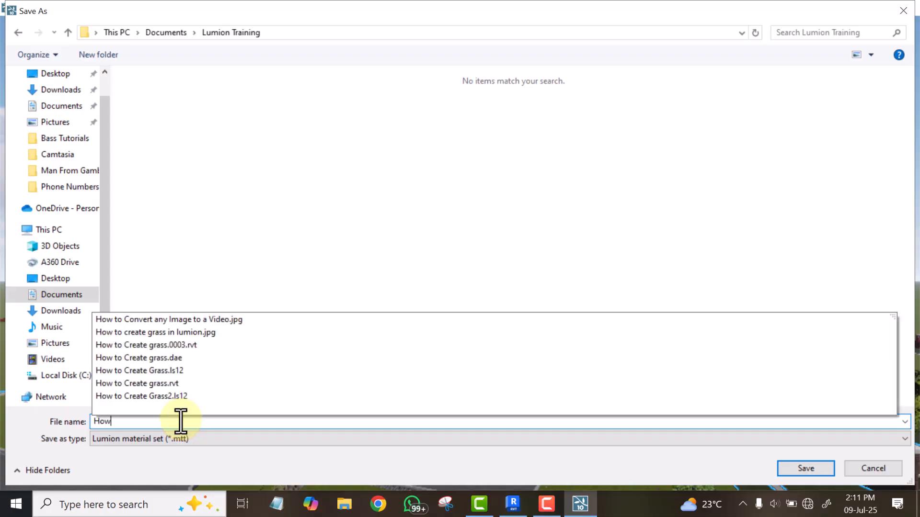
pyautogui.write(' to save yo')
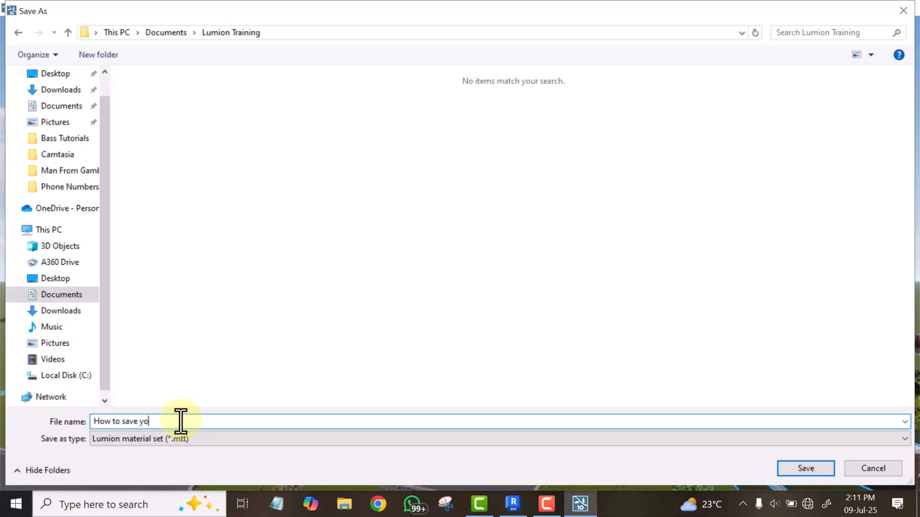
pyautogui.write('ur material settings')
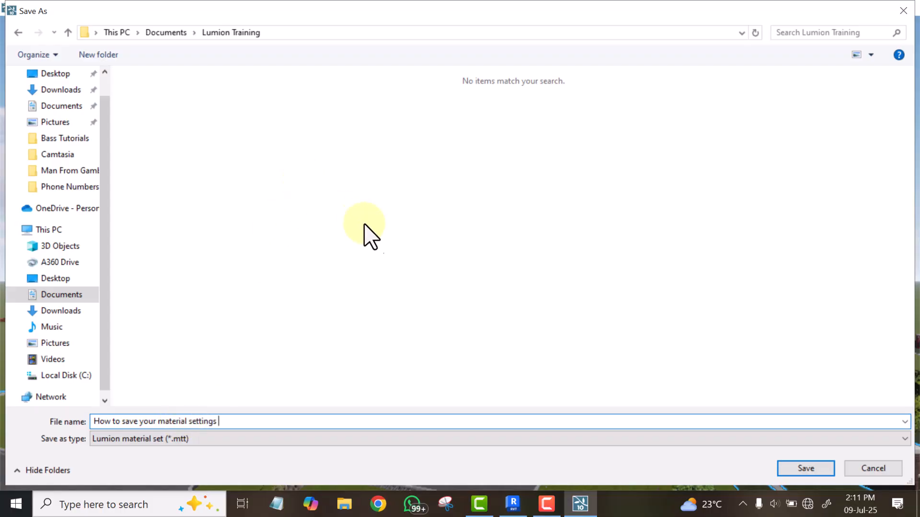
pyautogui.moveTo(224, 421); pyautogui.dragTo(86, 425)
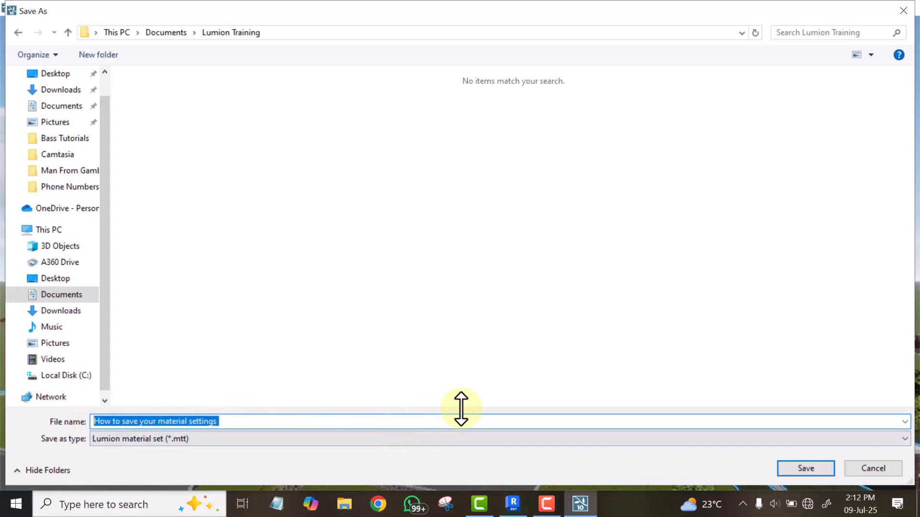
pyautogui.click(384, 265)
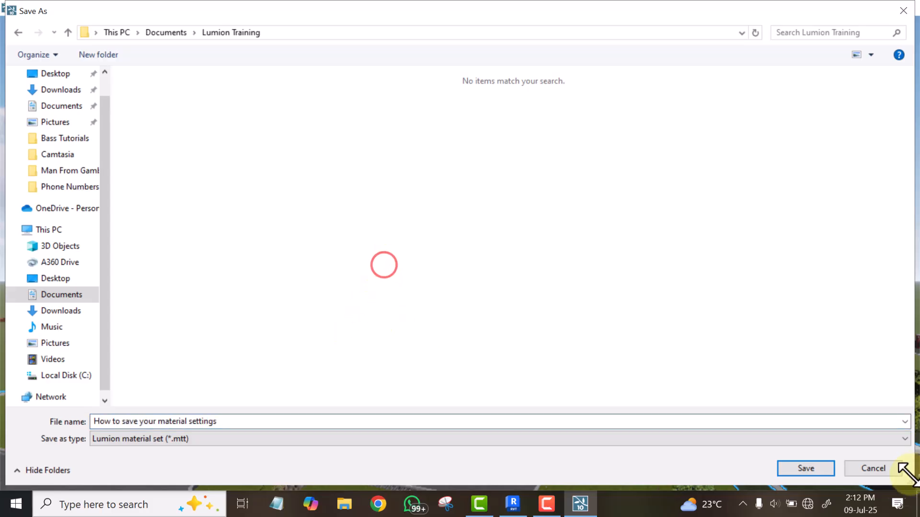
pyautogui.click(797, 470)
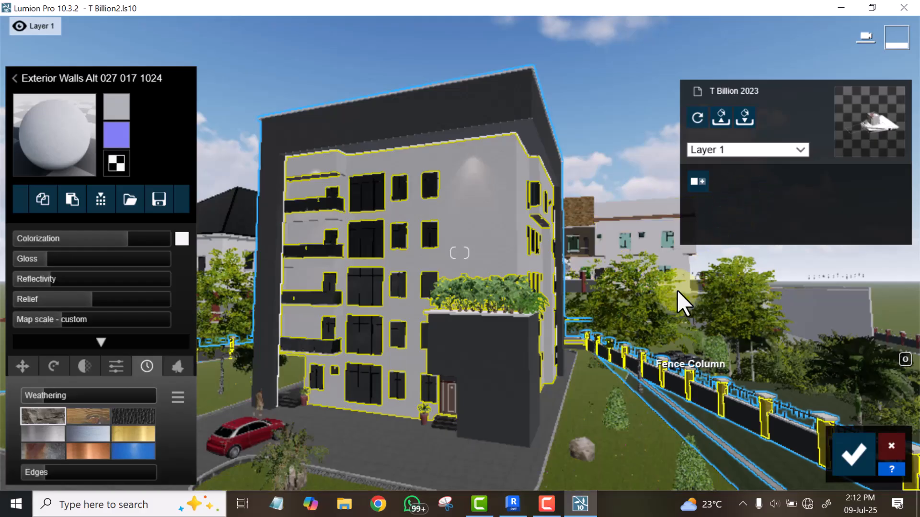
# Step: Switch to Revit and select the fourth-floor front wall of the apartment building in the 3D view
pyautogui.click(586, 513)
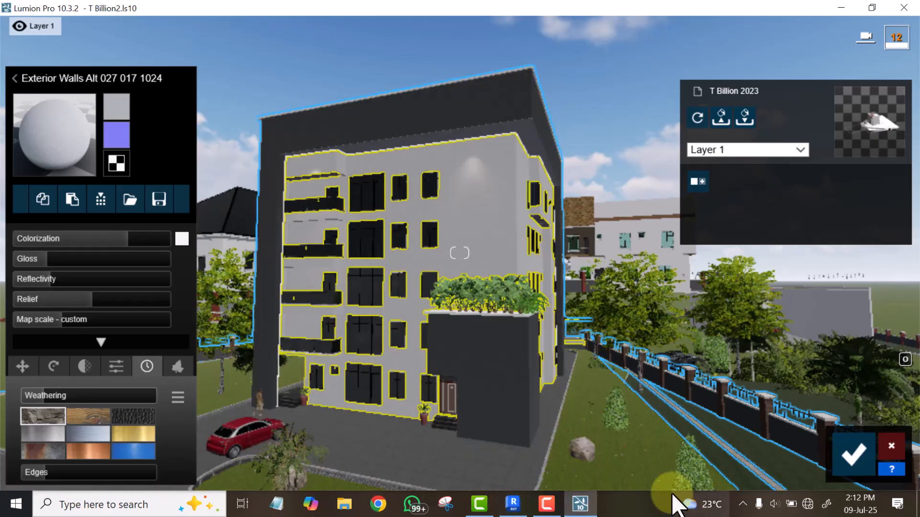
pyautogui.click(512, 509)
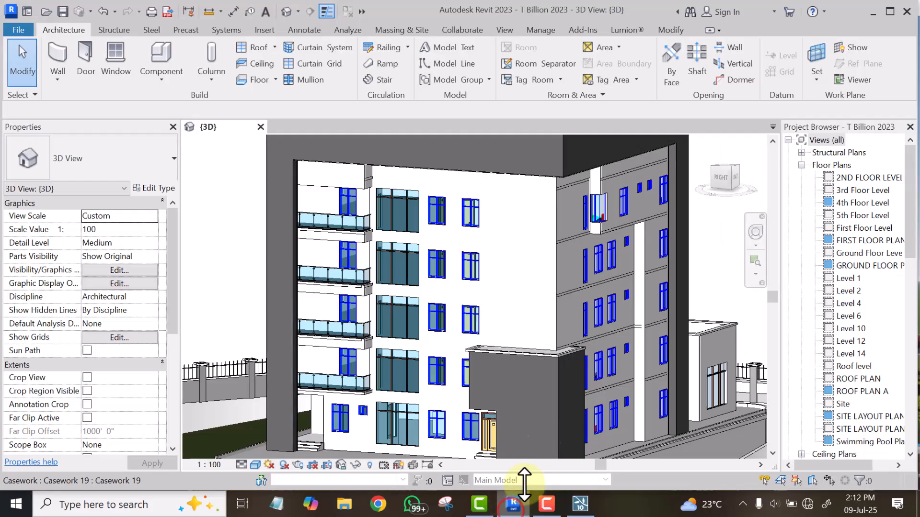
pyautogui.scroll(3, 386, 261)
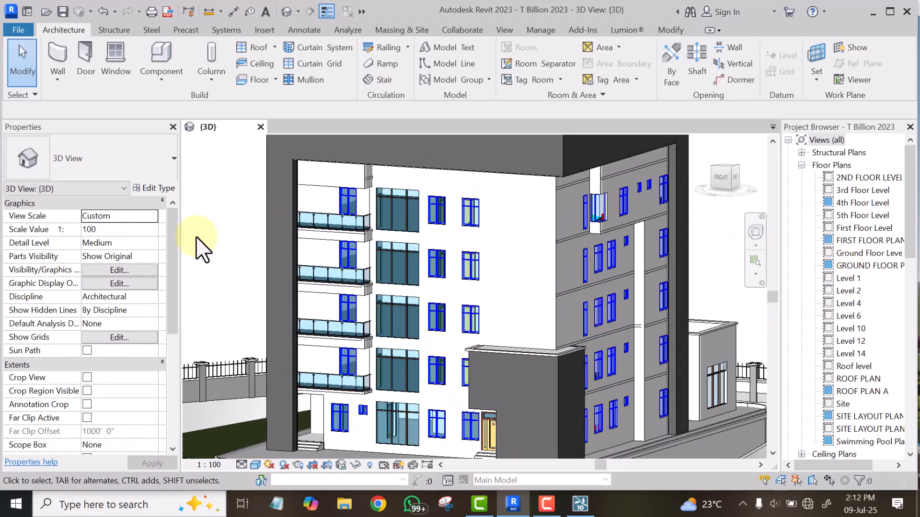
pyautogui.scroll(-3, 278, 276)
pyautogui.scroll(2, 498, 257)
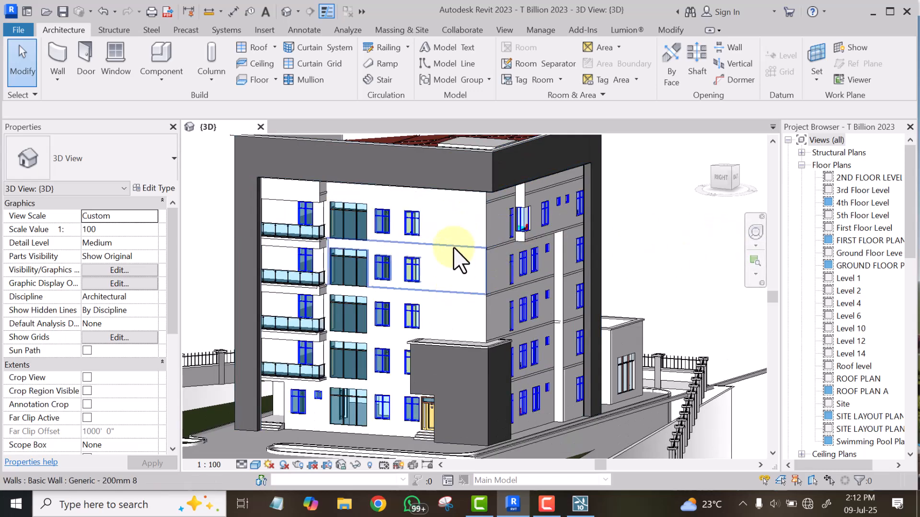
pyautogui.click(453, 233)
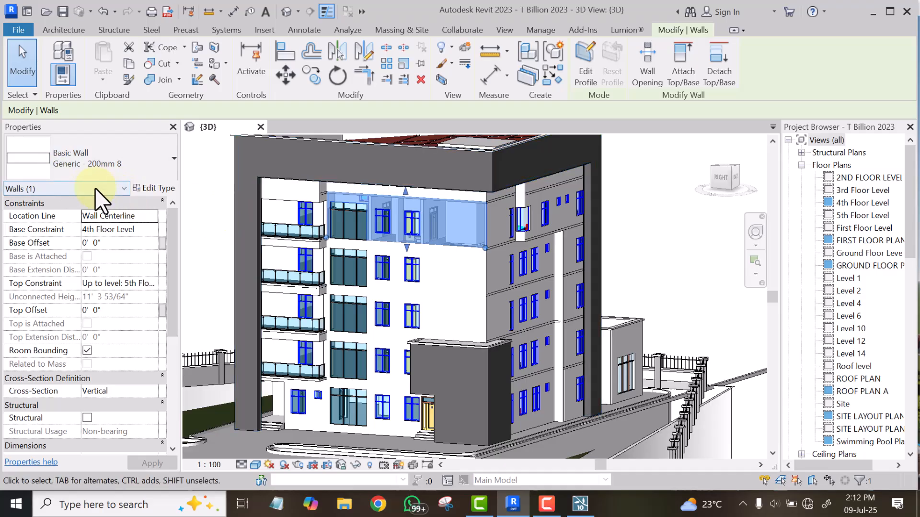
# Step: Inspect the structure layer's material in the selected wall type through the Material Browser, and close everything without changes
pyautogui.click(156, 189)
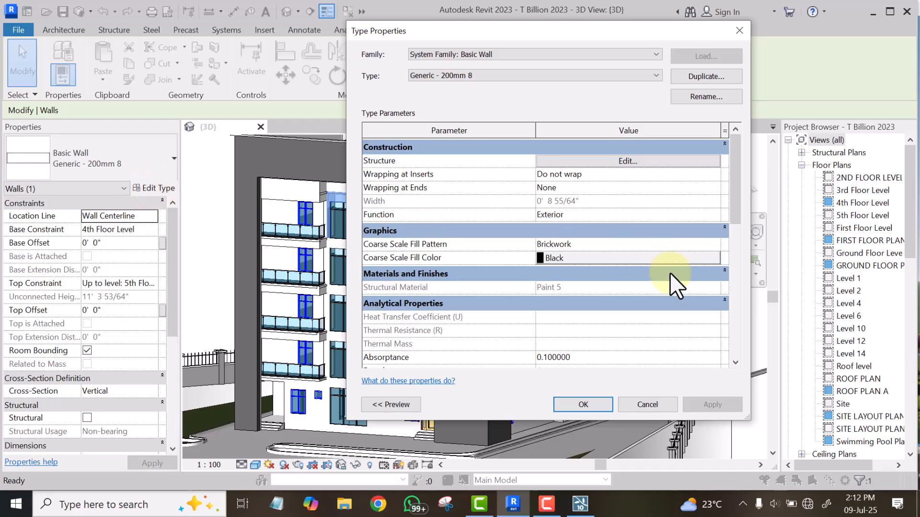
pyautogui.click(628, 162)
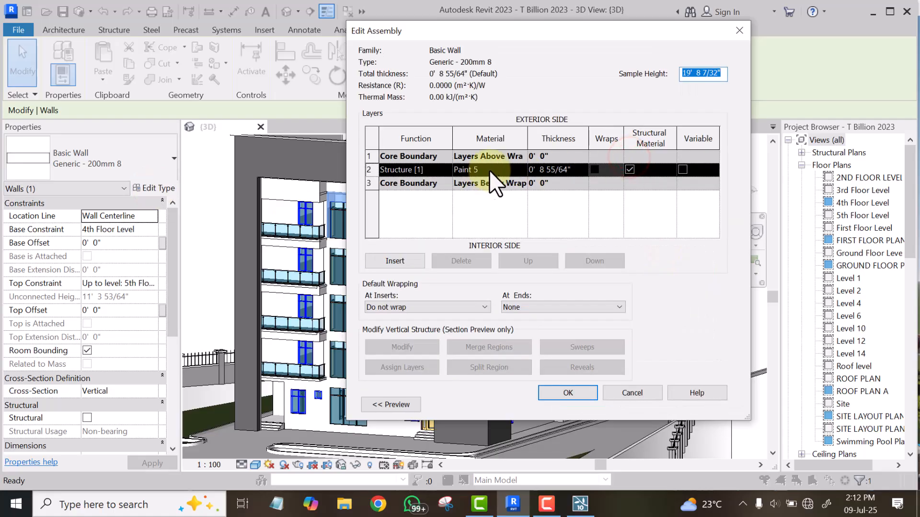
pyautogui.click(519, 168)
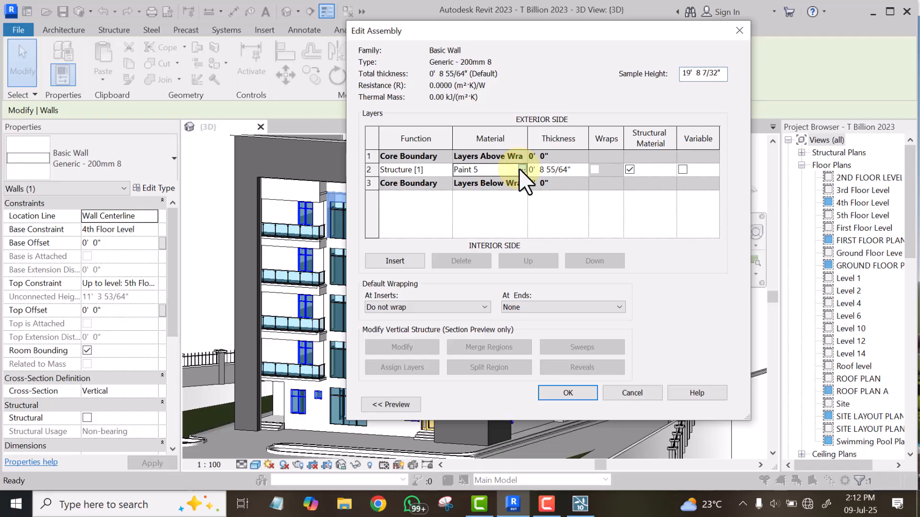
pyautogui.click(521, 169)
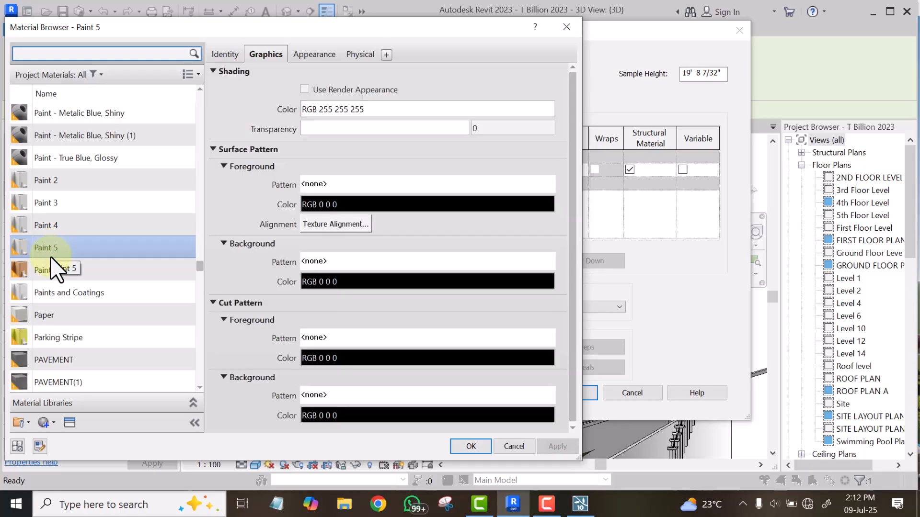
pyautogui.click(566, 27)
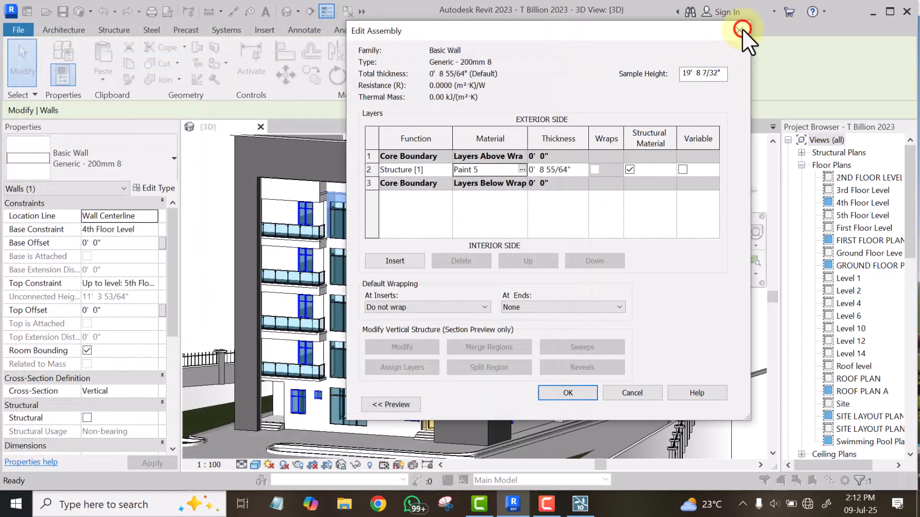
pyautogui.click(742, 29)
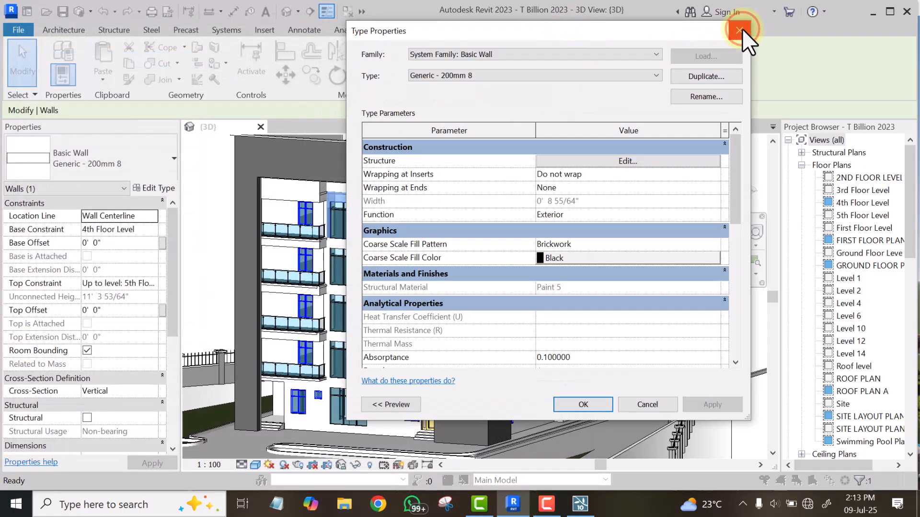
pyautogui.click(644, 406)
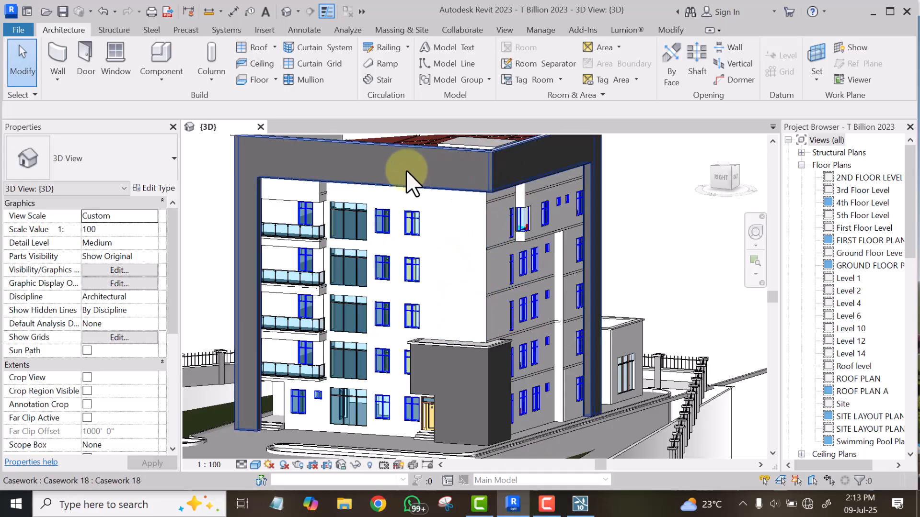
# Step: Edit the dark casework frame around the apartment building in place, and open the material assigned to its extrusion
pyautogui.click(280, 154)
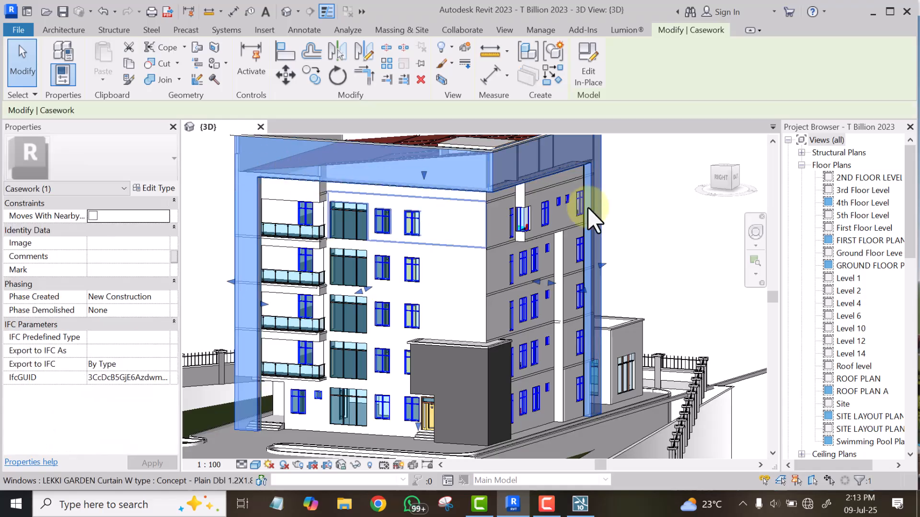
pyautogui.click(590, 74)
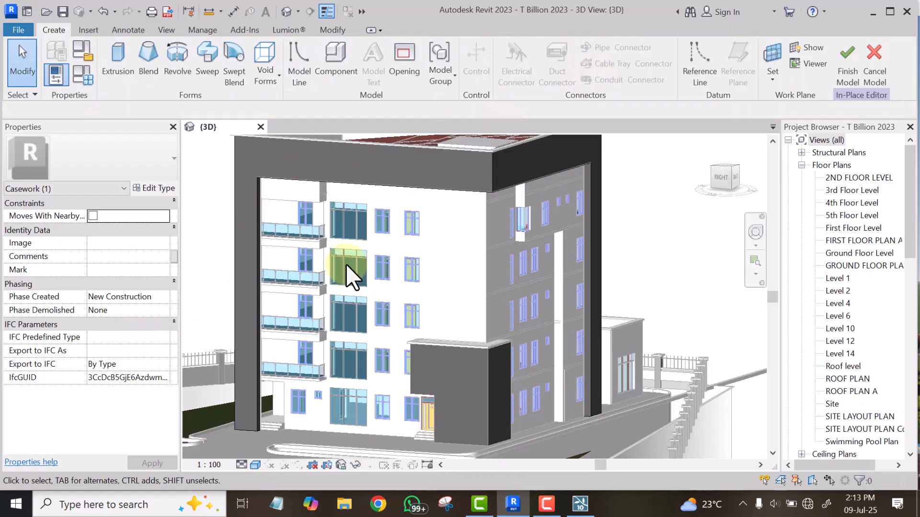
pyautogui.click(389, 162)
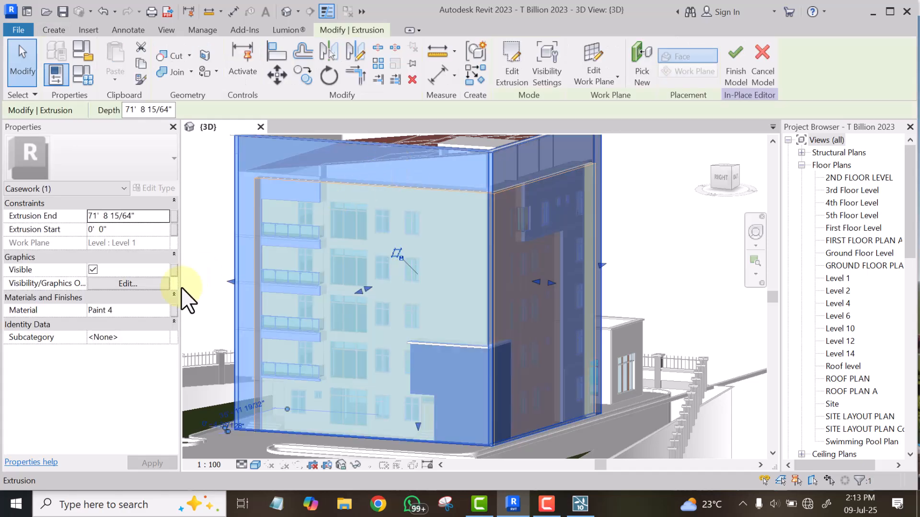
pyautogui.click(167, 310)
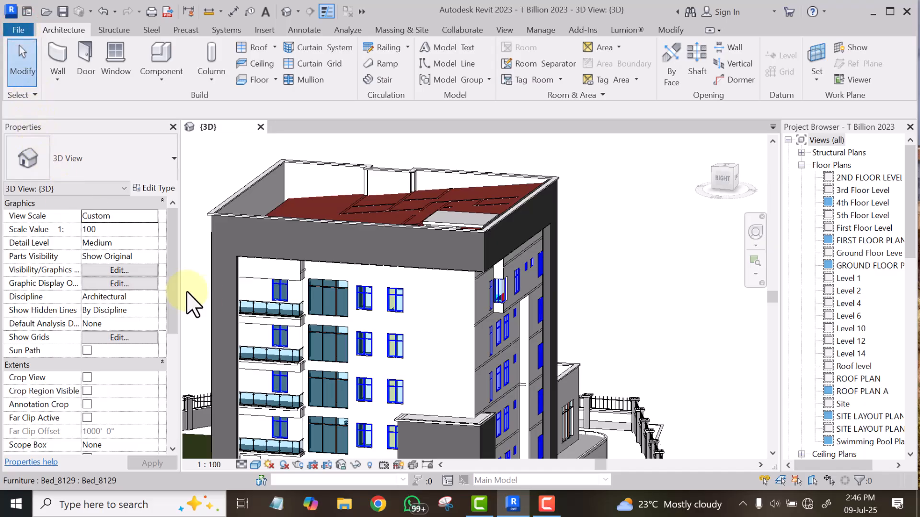
pyautogui.hotkey('alt', 'f')
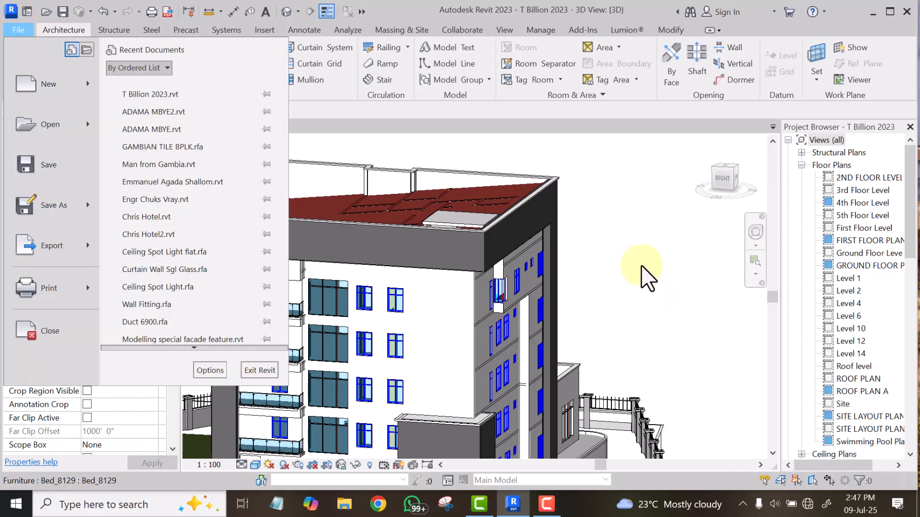
pyautogui.click(643, 263)
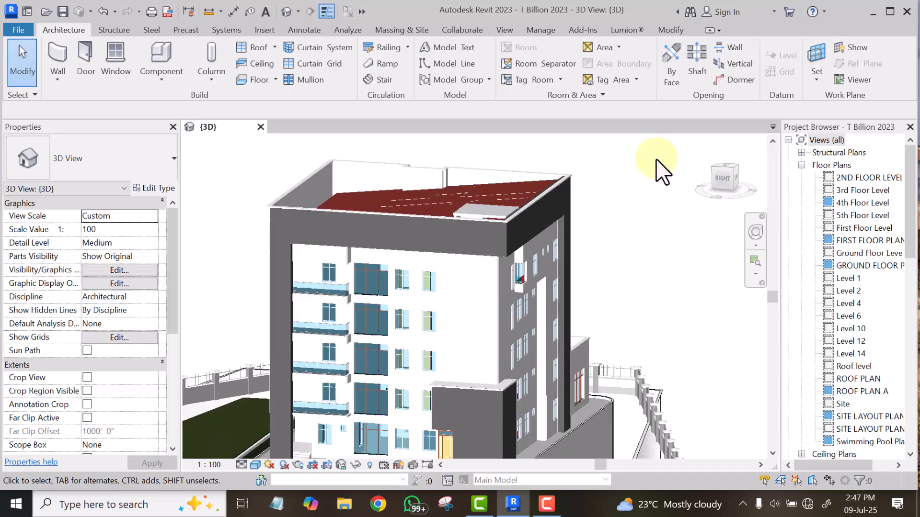
pyautogui.click(655, 154)
pyautogui.moveTo(426, 297); pyautogui.dragTo(386, 342)
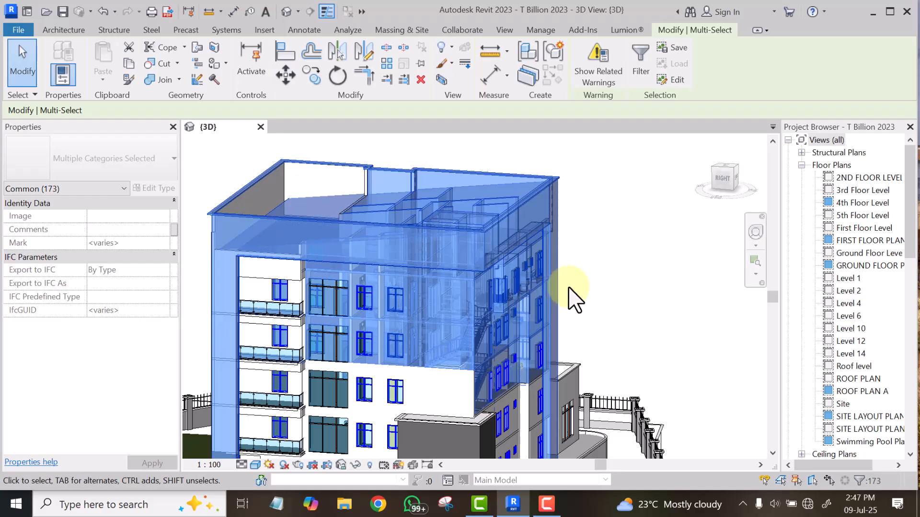
pyautogui.click(590, 262)
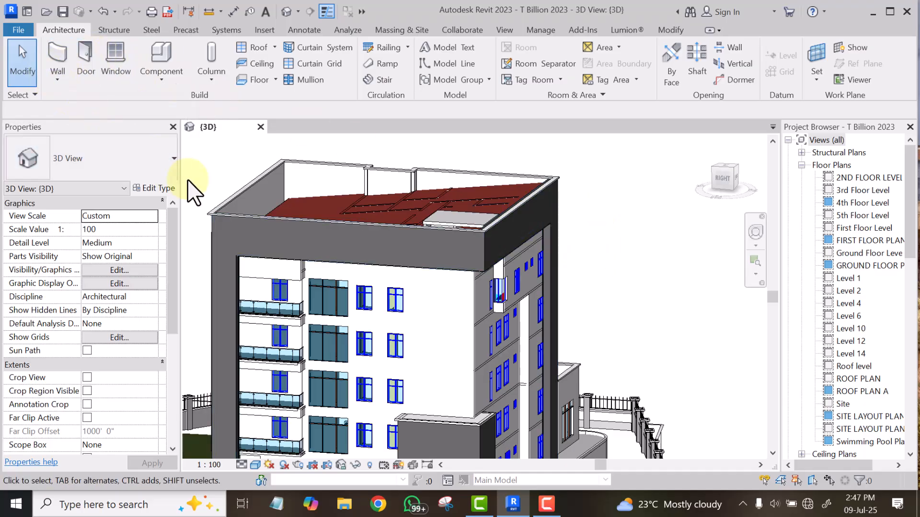
# Step: Open the Save As dialog for the current project file and close it without saving
pyautogui.click(16, 28)
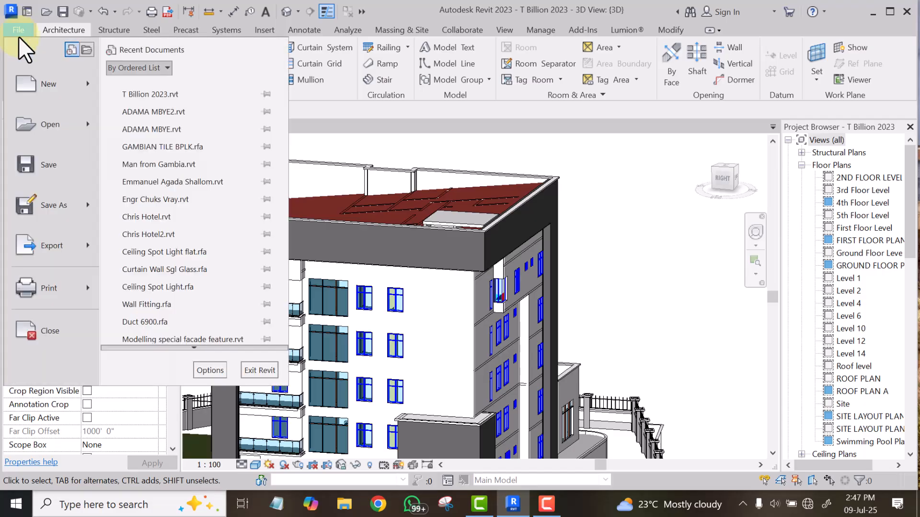
pyautogui.click(56, 212)
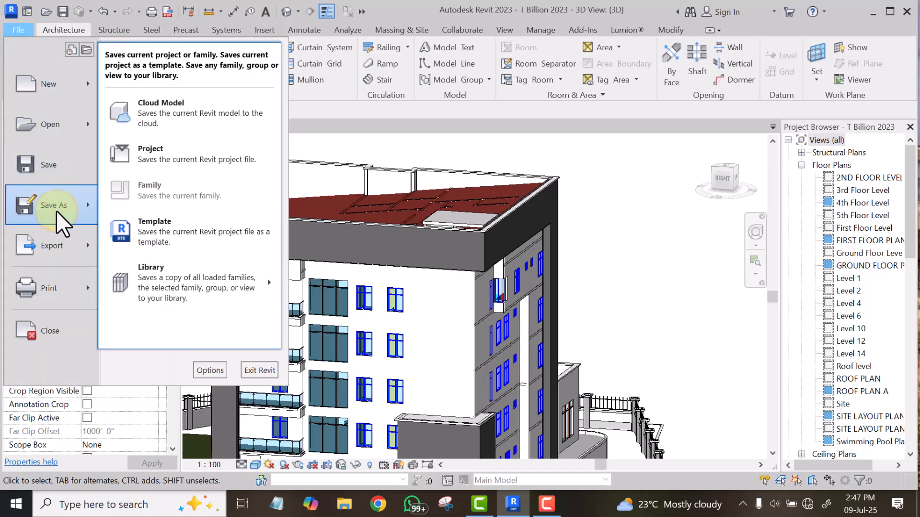
pyautogui.click(148, 155)
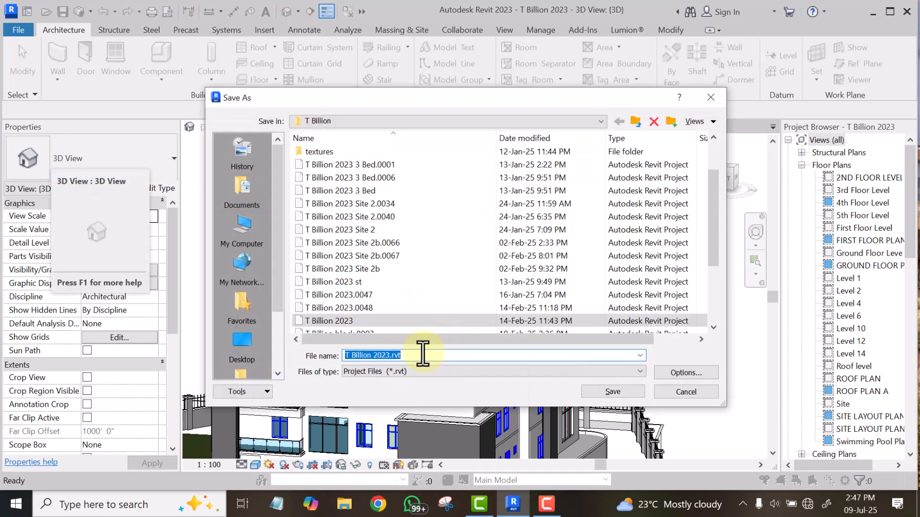
pyautogui.click(712, 99)
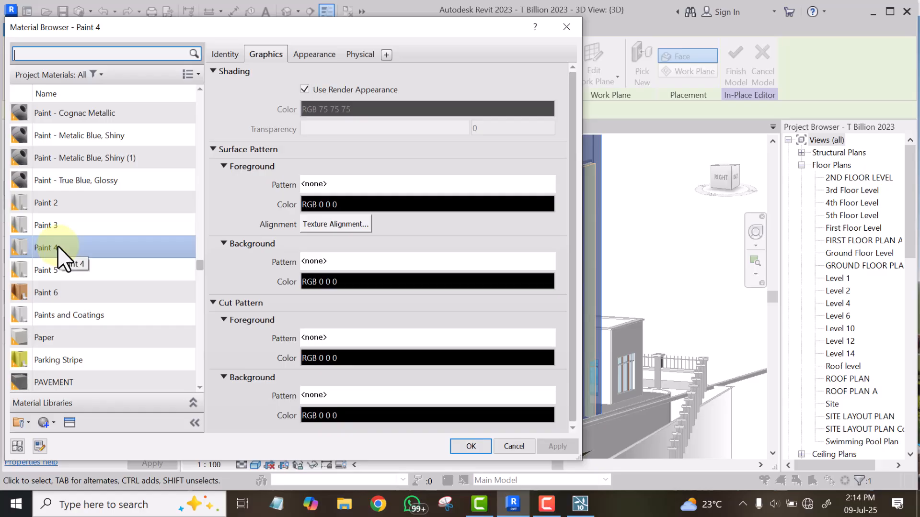
# Step: Close the Material Browser without changing the frame's material, and switch back to Lumion
pyautogui.click(565, 27)
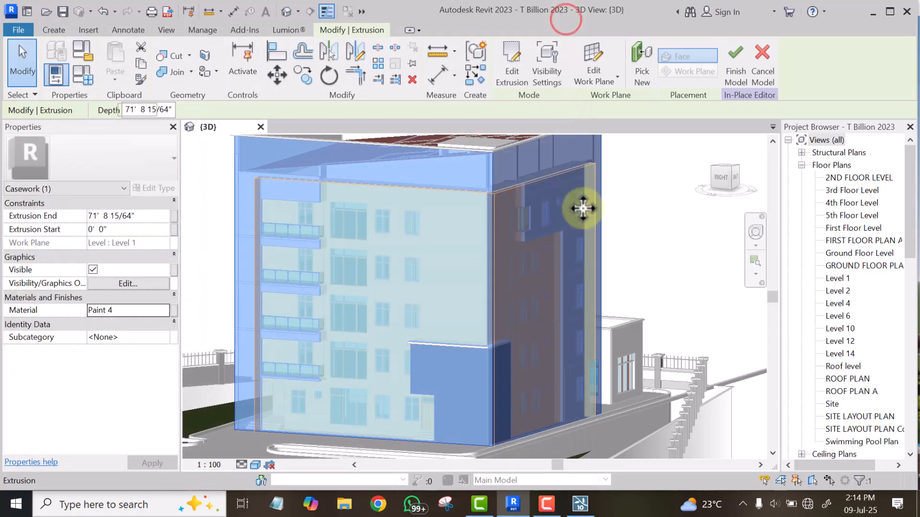
pyautogui.click(647, 232)
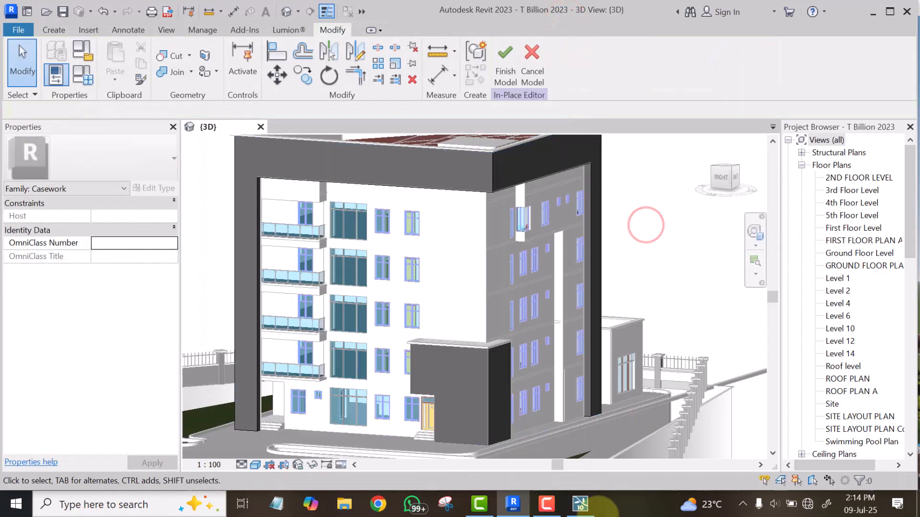
pyautogui.click(575, 510)
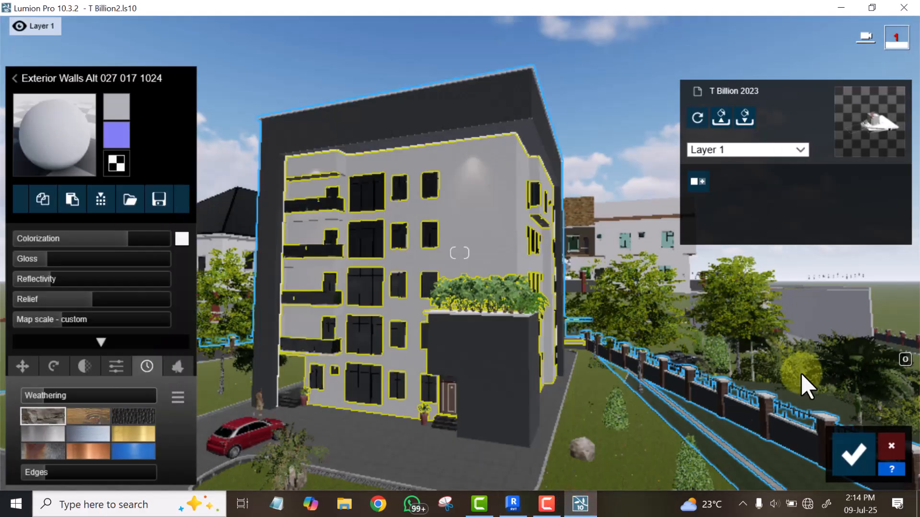
# Step: Load the material set "How to save your material settings.mtt" from the Lumion Training folder onto the T Billion 2023 model
pyautogui.click(720, 119)
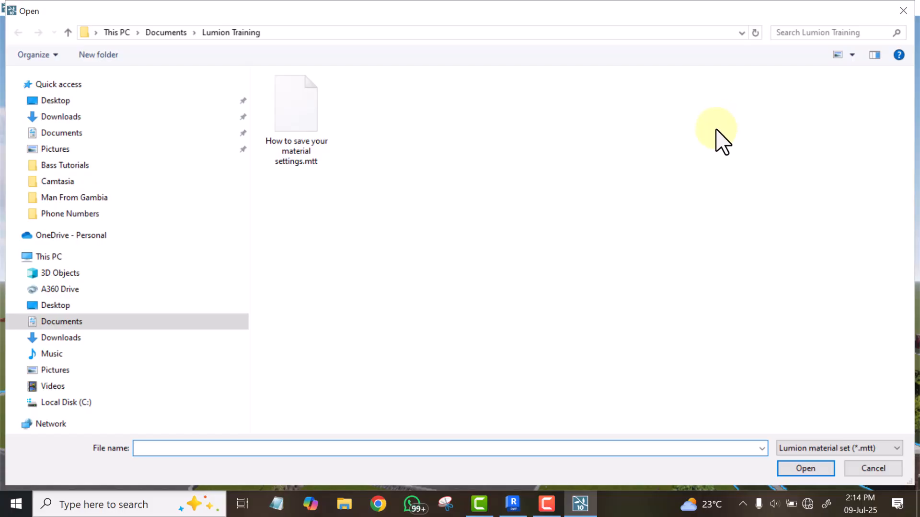
pyautogui.click(297, 112)
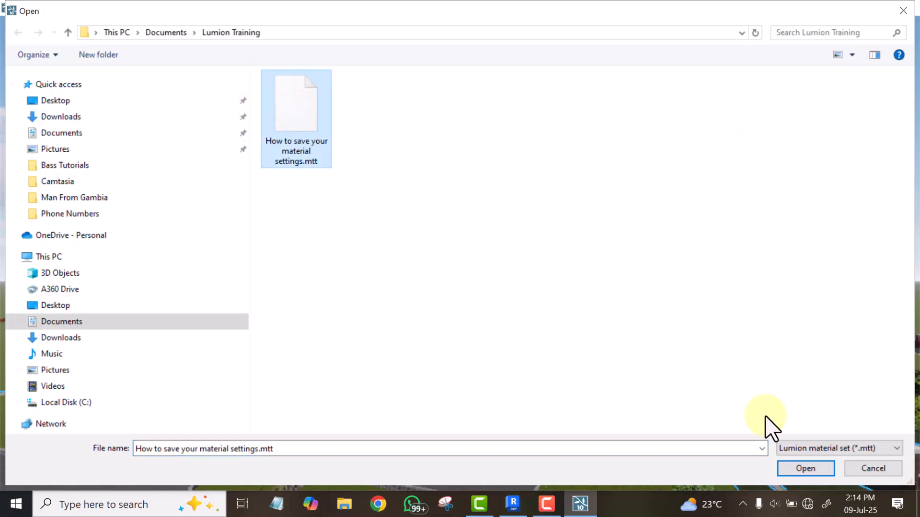
pyautogui.click(803, 467)
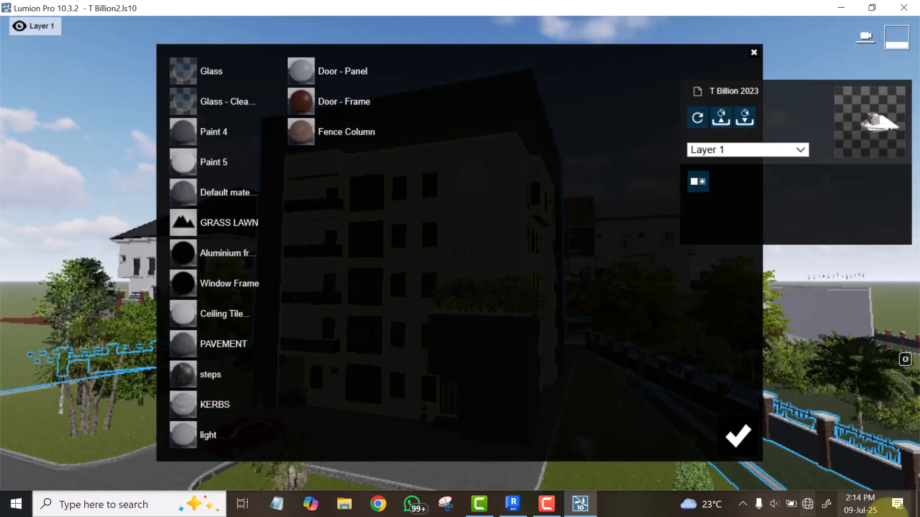
pyautogui.click(740, 439)
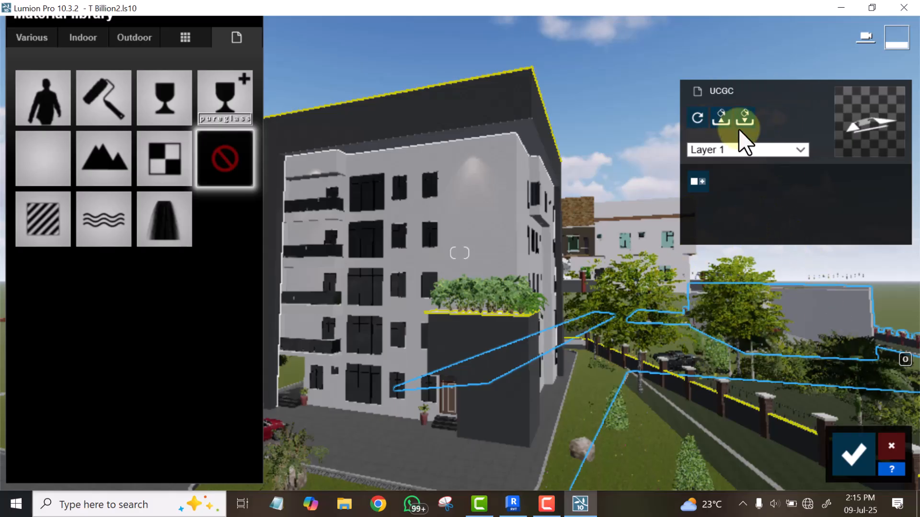
# Step: Switch to Revit, finish the in-place edit of the frame and bring up the Lumion LiveSync and export commands
pyautogui.click(512, 505)
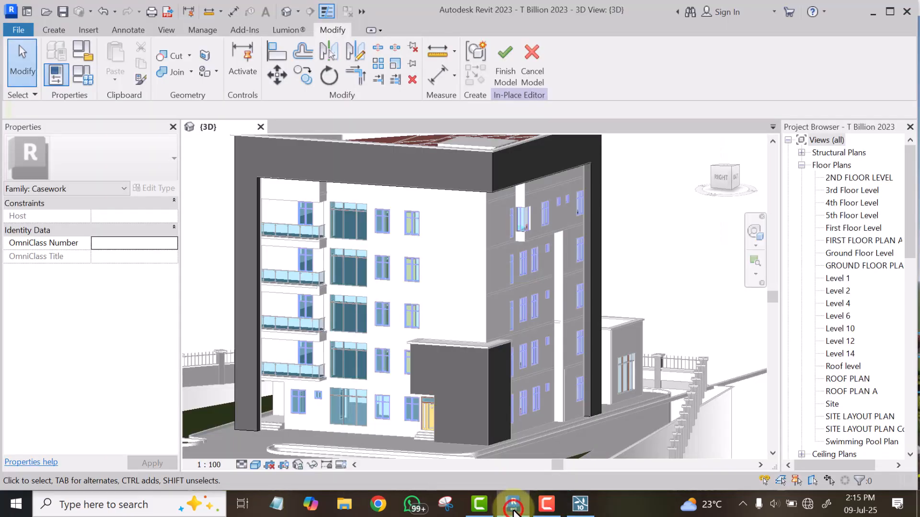
pyautogui.click(507, 59)
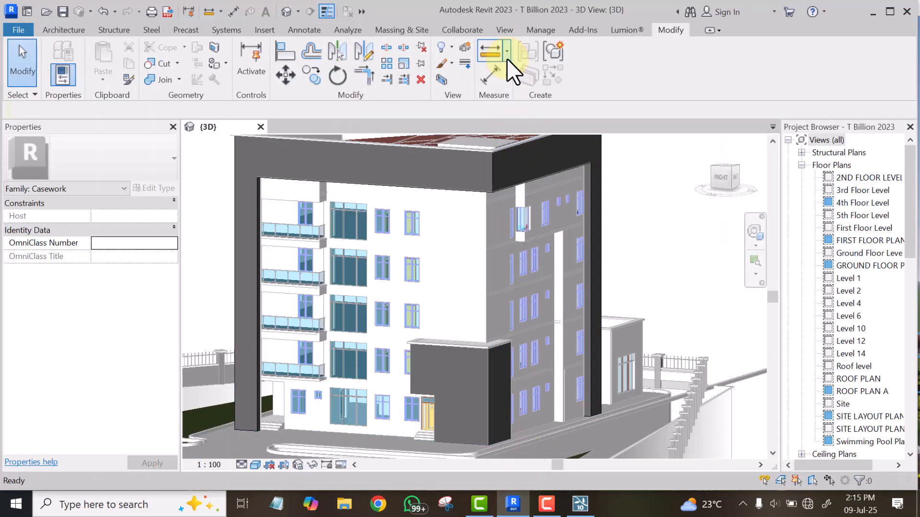
pyautogui.click(667, 198)
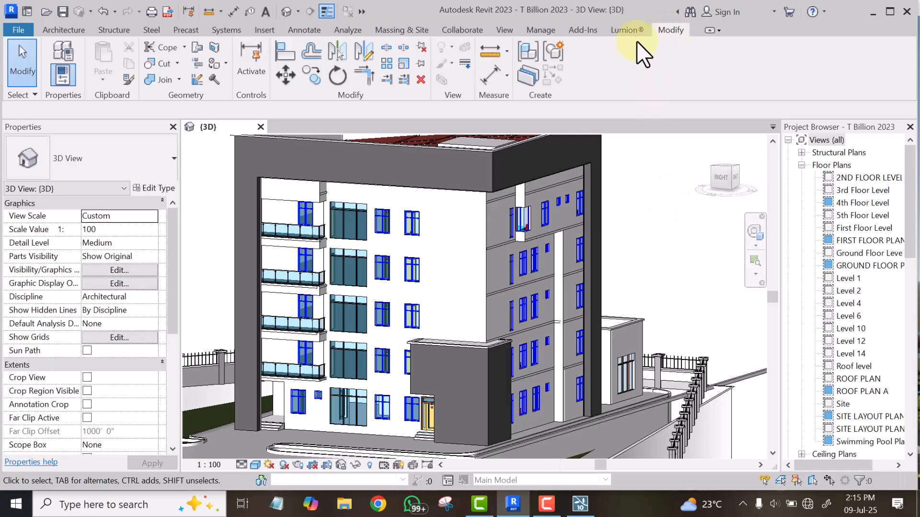
pyautogui.click(620, 29)
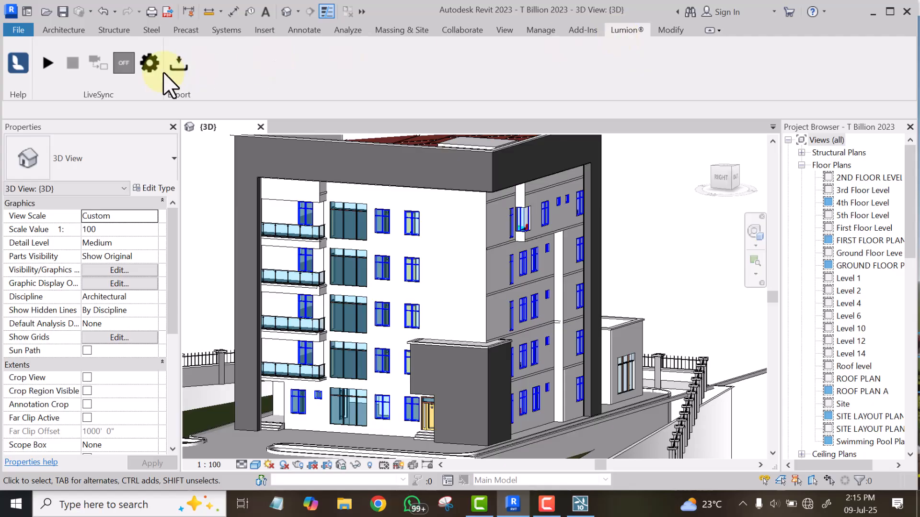
# Step: Start LiveSync for the building's 3D view and switch to Lumion
pyautogui.click(48, 59)
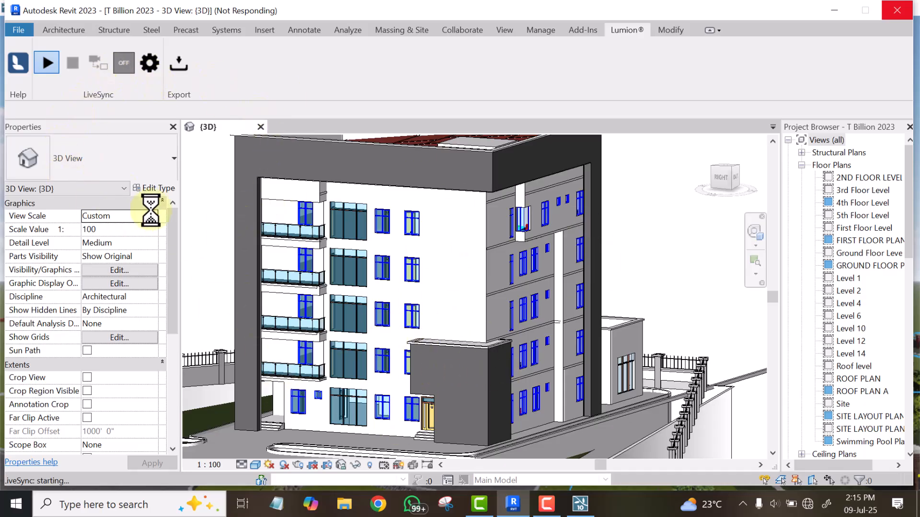
pyautogui.click(583, 507)
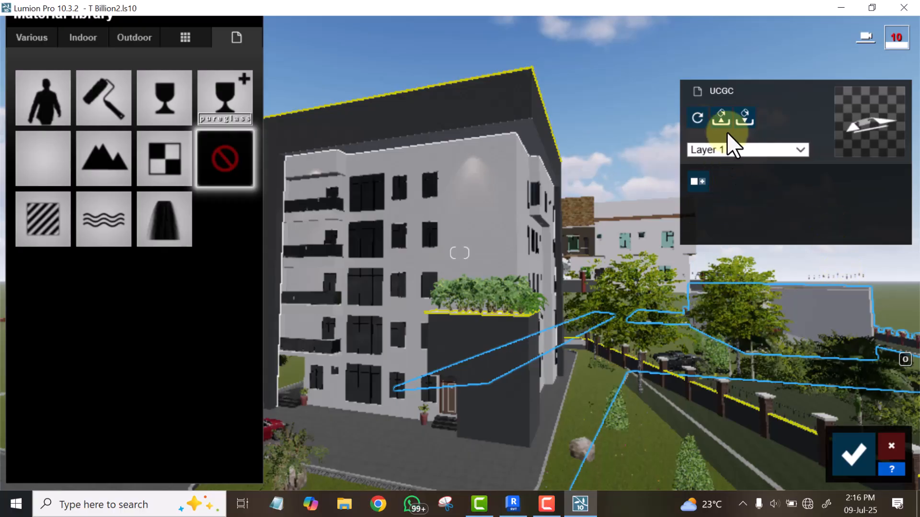
# Step: Load the material set "How to save your material settings.mtt" from the Lumion Training folder onto the building model again
pyautogui.click(721, 117)
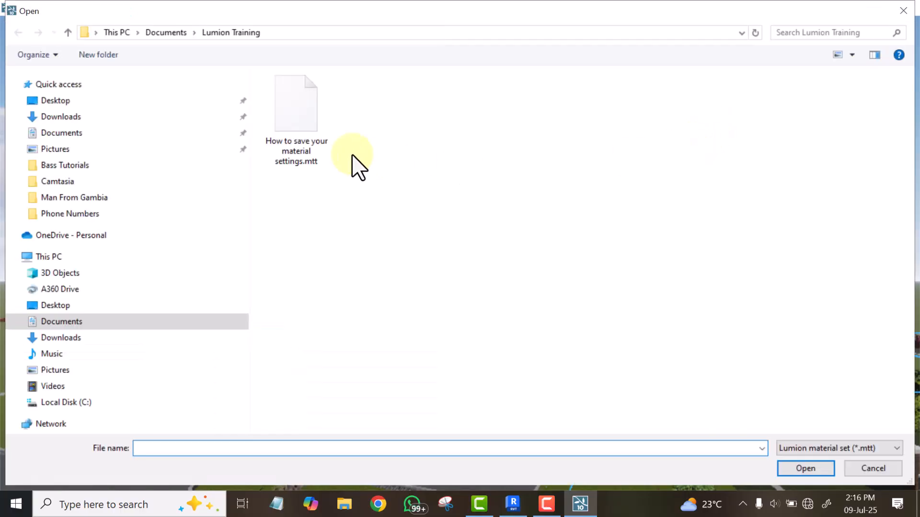
pyautogui.click(304, 128)
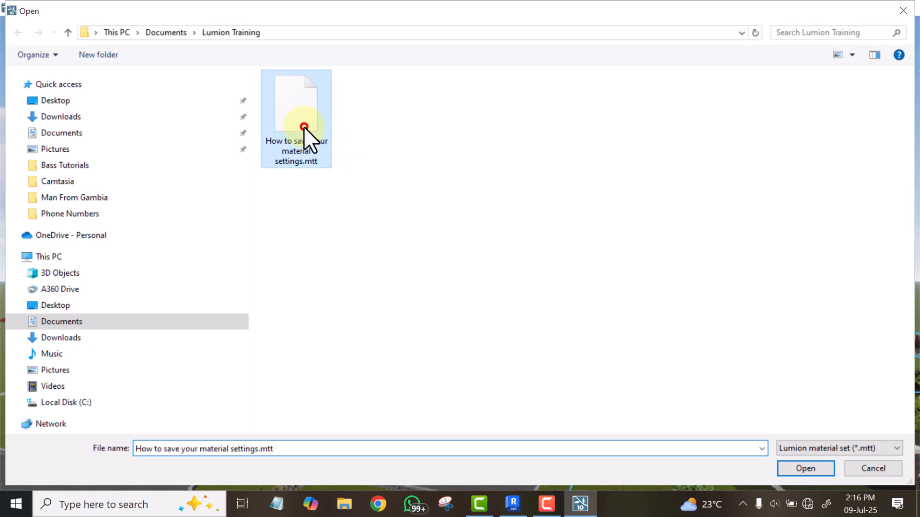
pyautogui.click(801, 465)
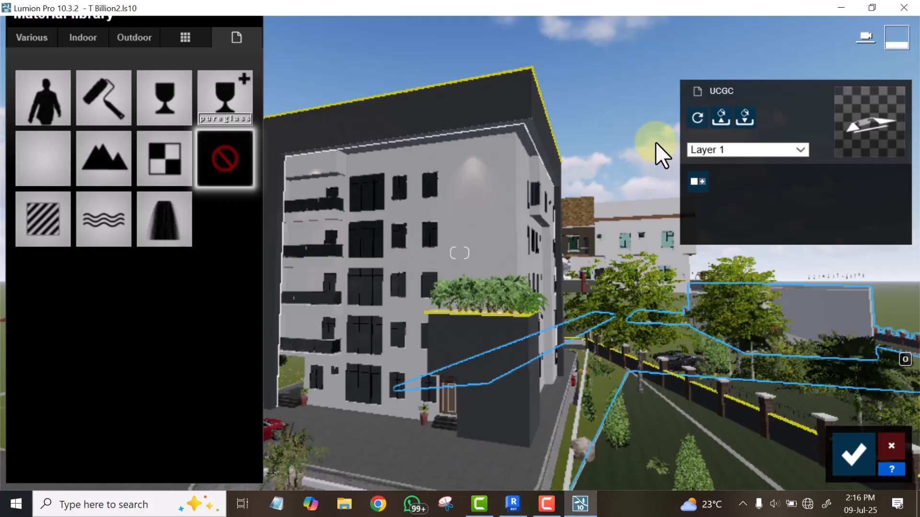
pyautogui.click(645, 121)
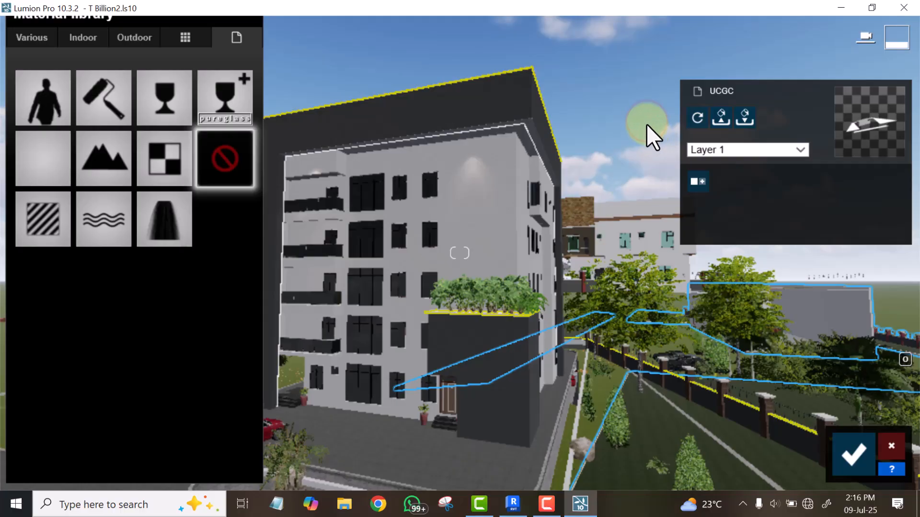